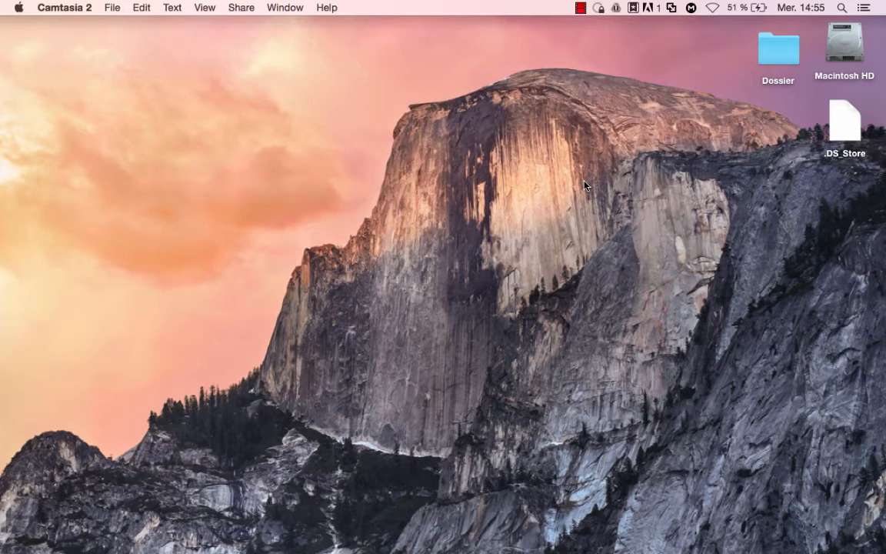
Launch MAMP from Launchpad and start Apache and MySQL, bringing up the localhost:8888 welcome page.
key(F4)
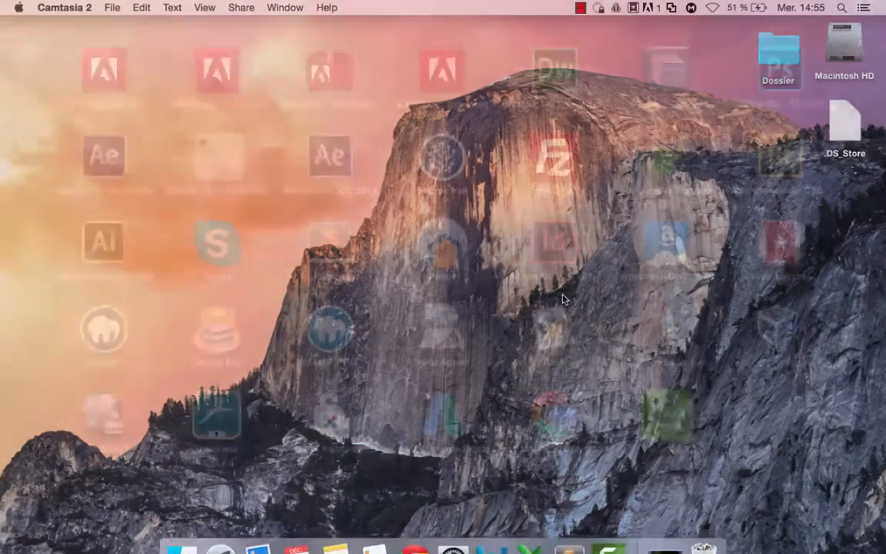
click(110, 344)
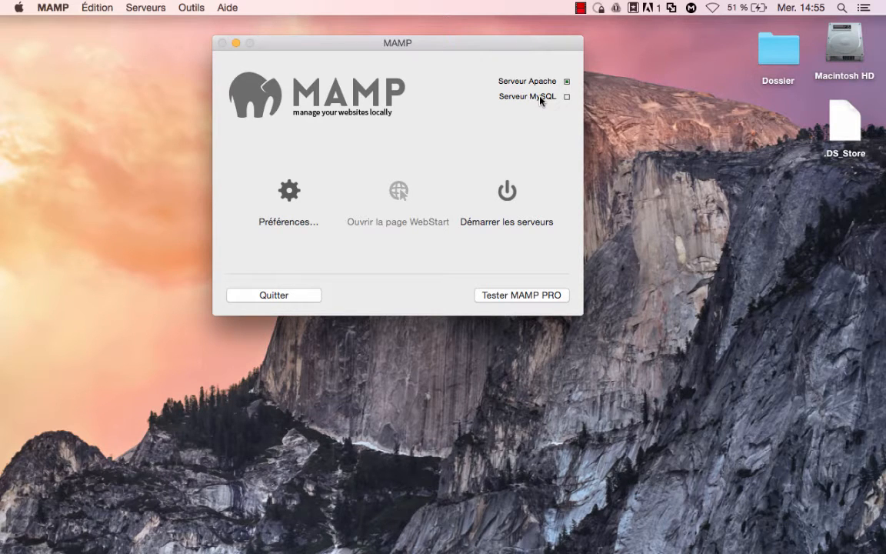
key(super+Tab)
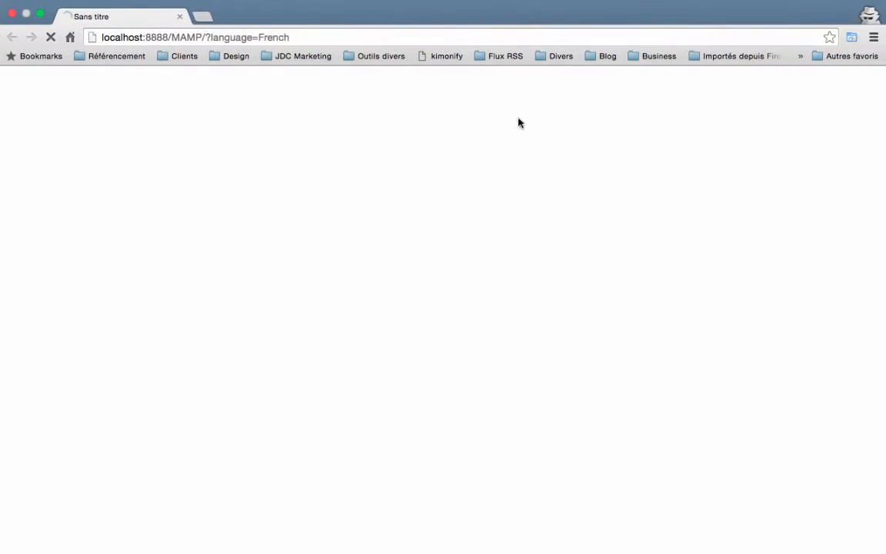
key(ctrl+Left)
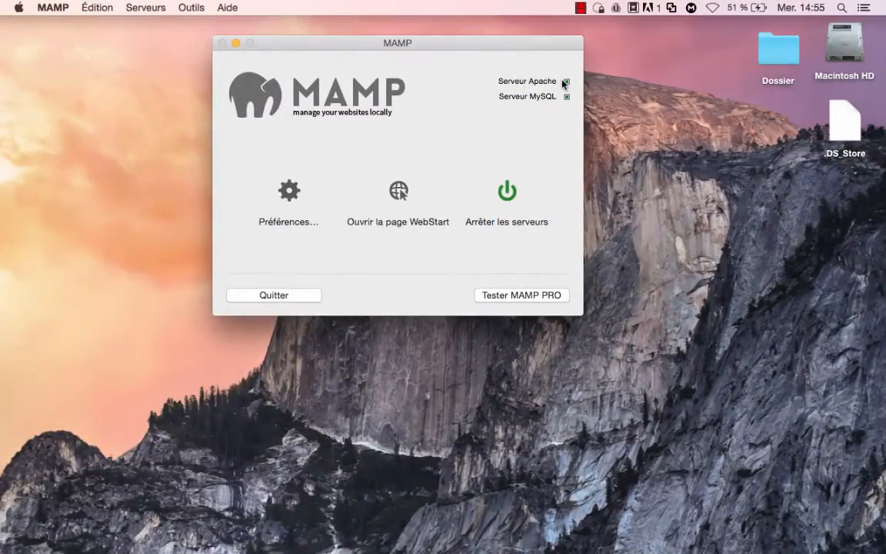
key(ctrl+Right)
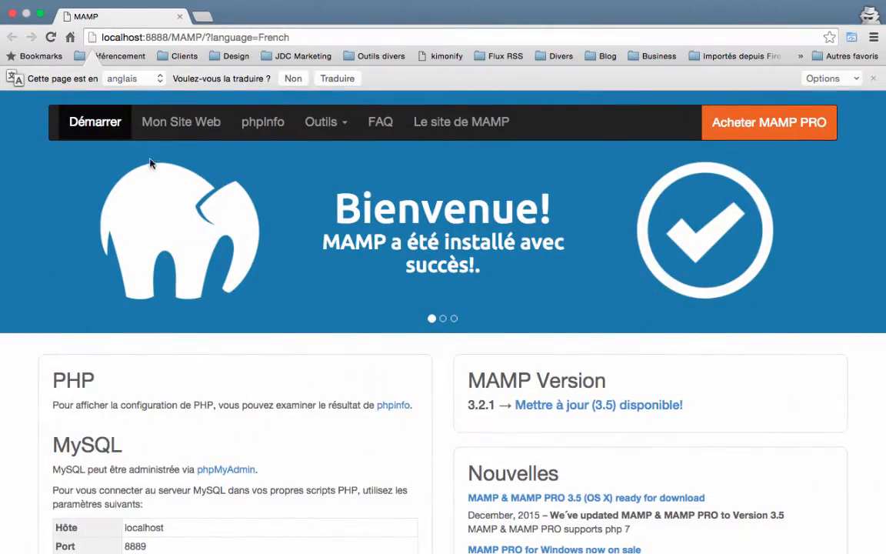
key(ctrl+Left)
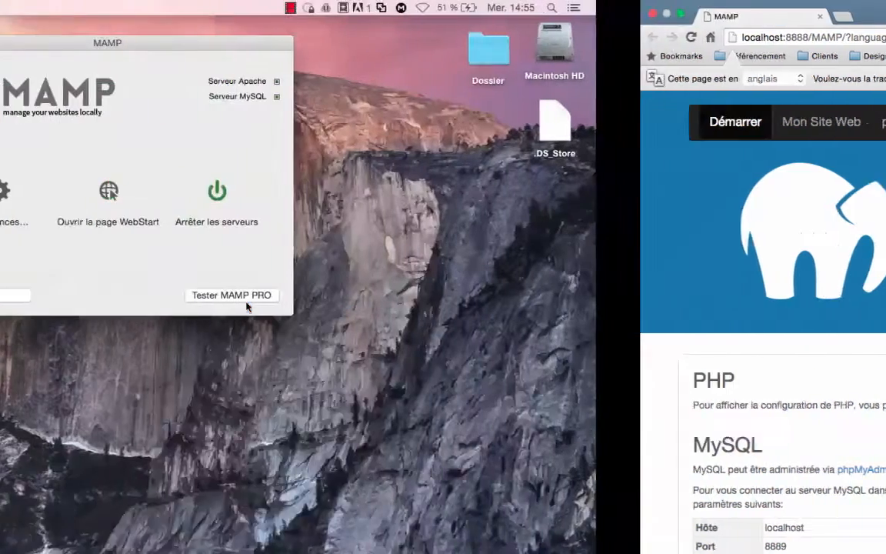
click(290, 191)
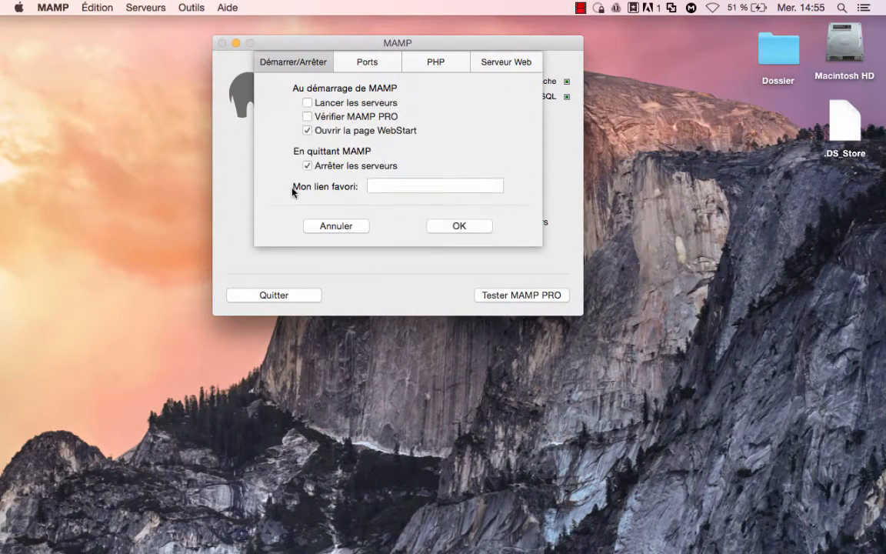
click(504, 69)
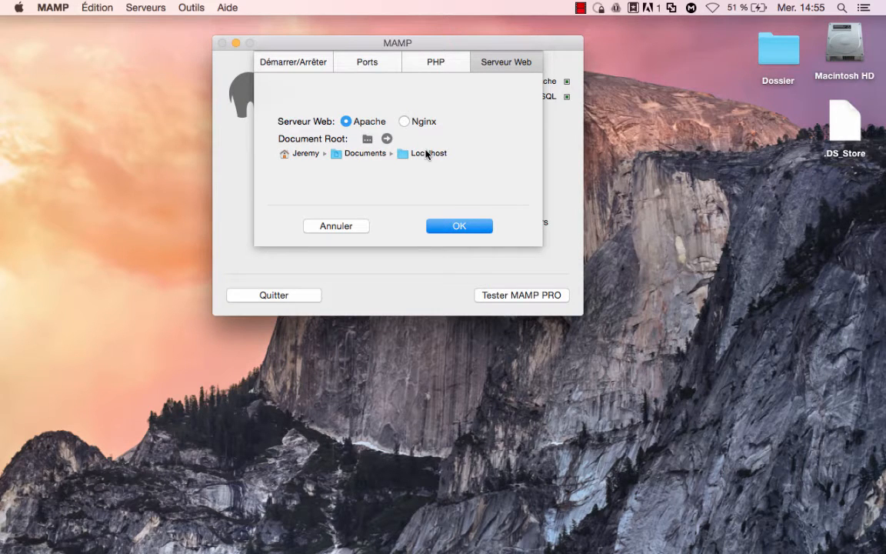
click(461, 227)
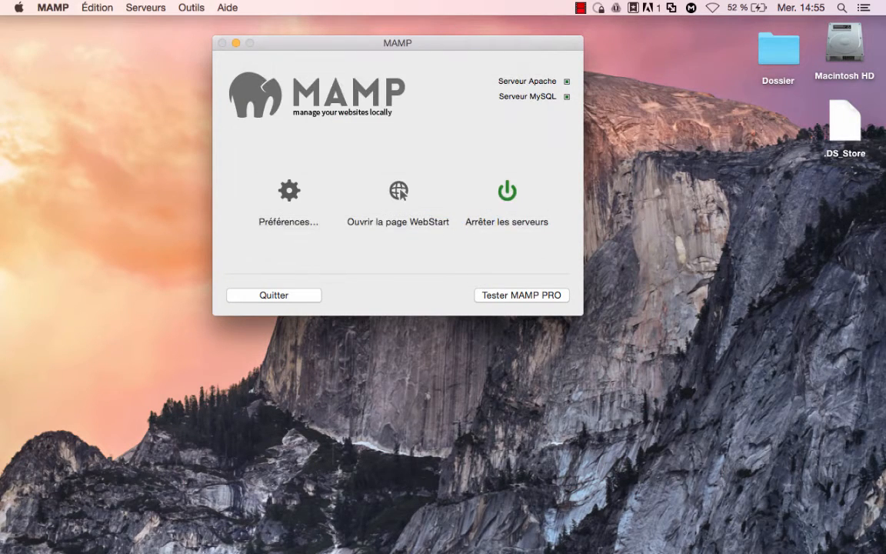
click(162, 529)
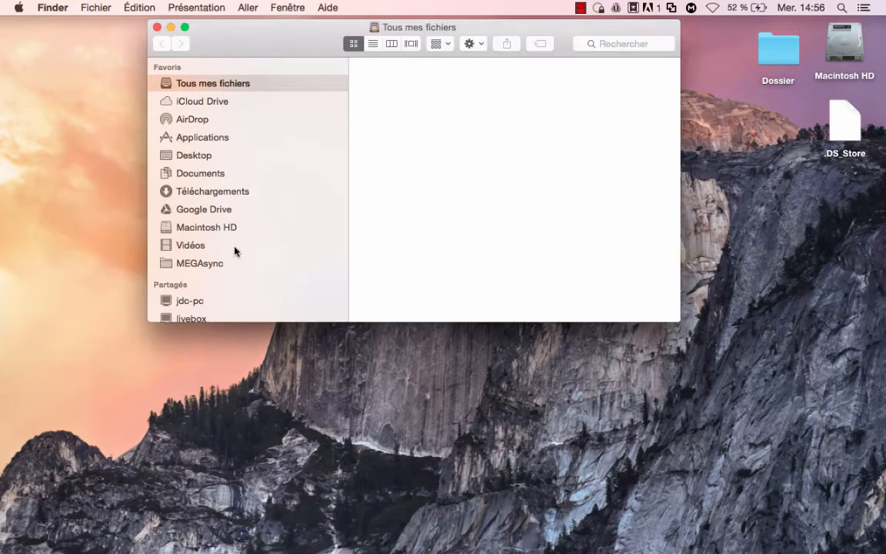
Browse Documents › Localhost to the empty Tuto-joomla folder, then go back to the MAMP page.
click(199, 173)
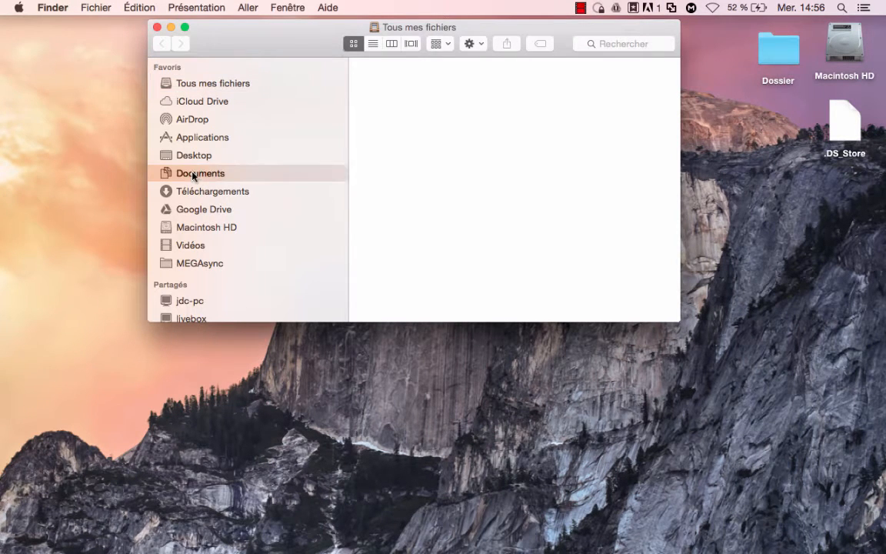
click(394, 164)
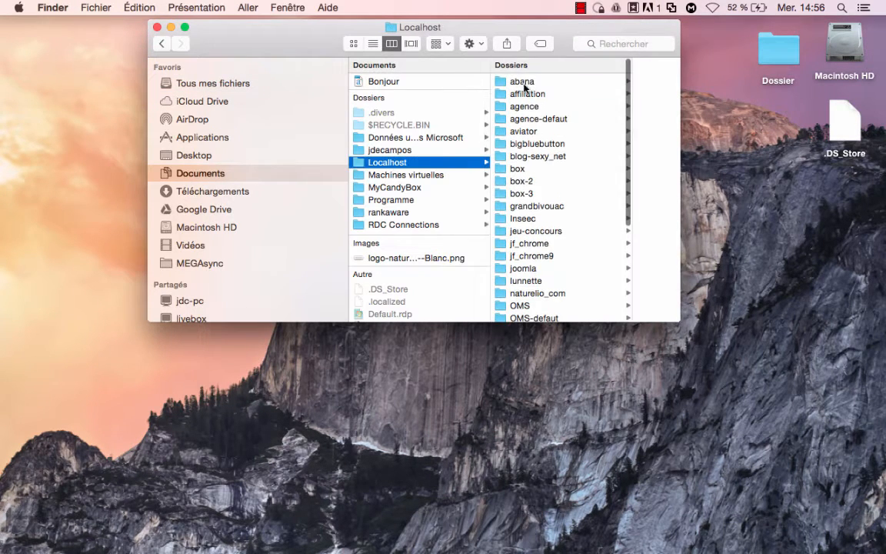
click(516, 82)
key(Down)
key(Down)
key(Down)
key(Down)
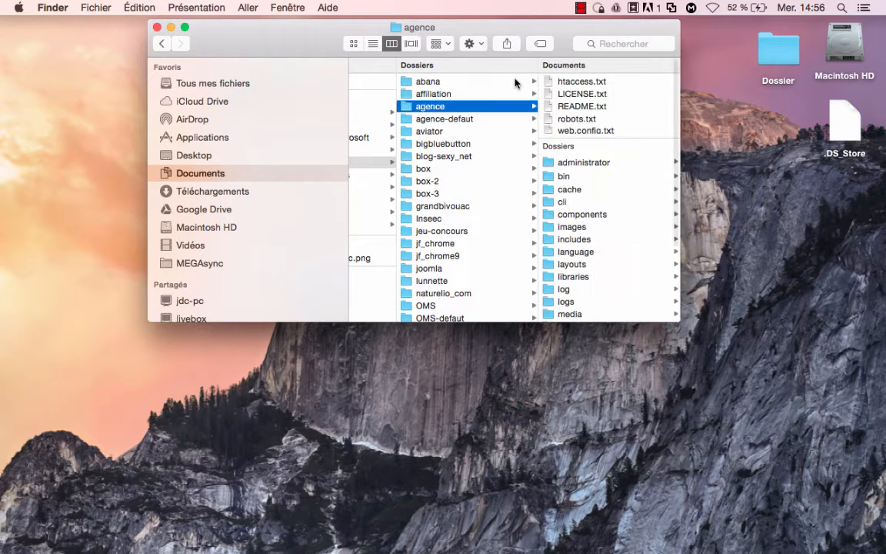
key(Down)
key(Down)
key(Down)
key(Down)
key(Down)
key(Down)
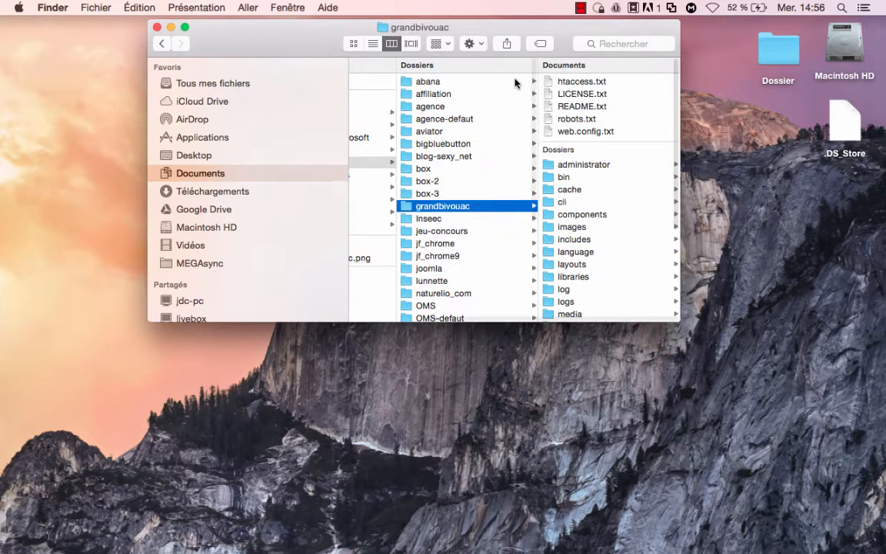
scroll(516, 84, down, 4)
click(437, 271)
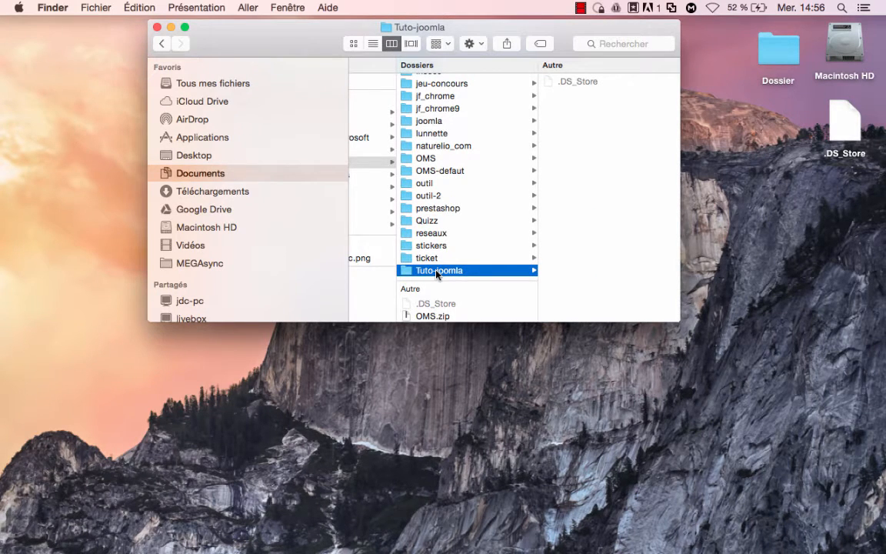
key(ctrl+Right)
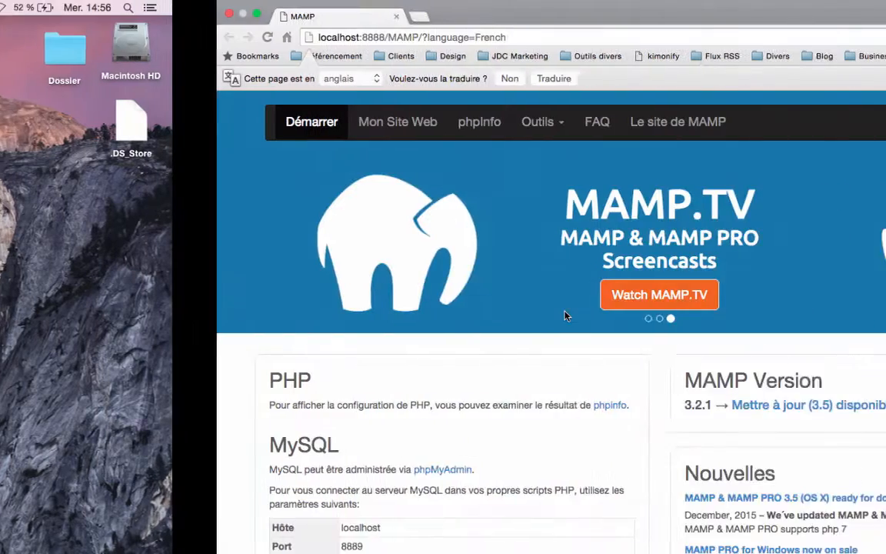
From Mon Site Web, open the empty localhost:8888/Tuto-joomla/ directory listing.
click(173, 124)
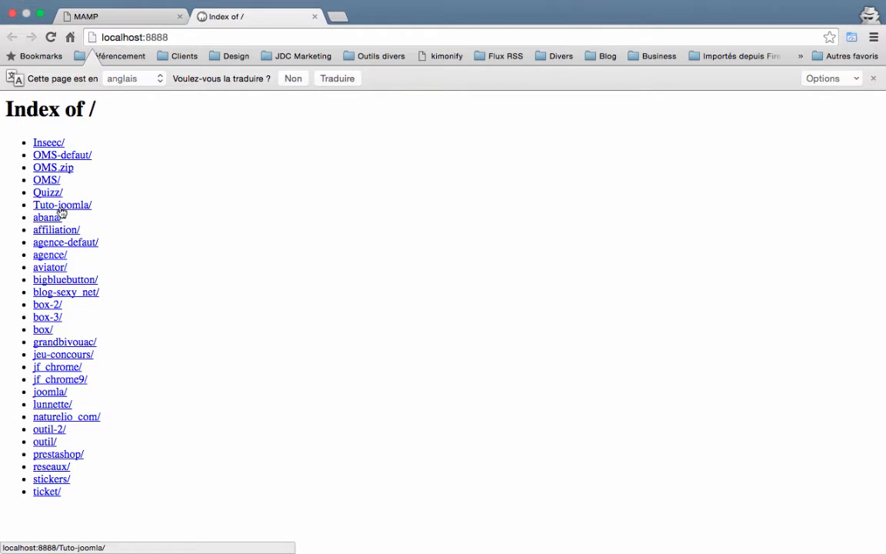
click(63, 208)
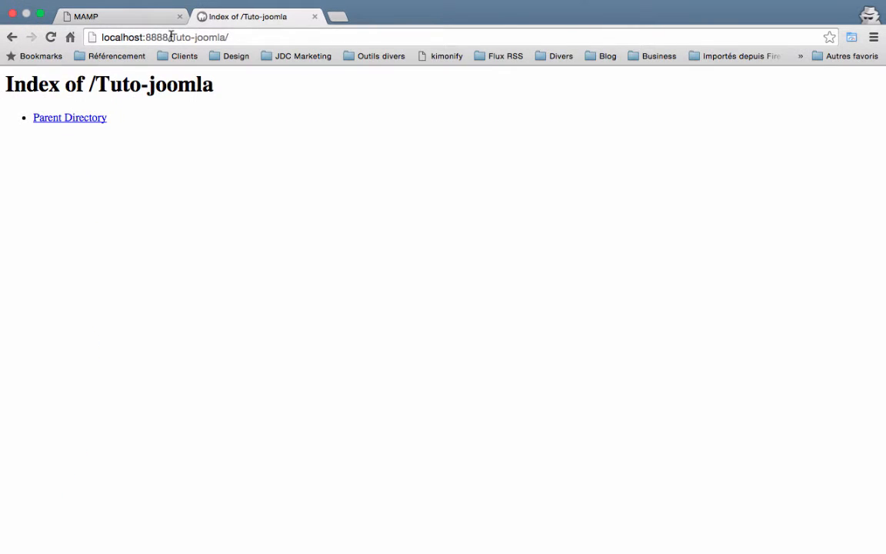
drag(170, 37, 228, 42)
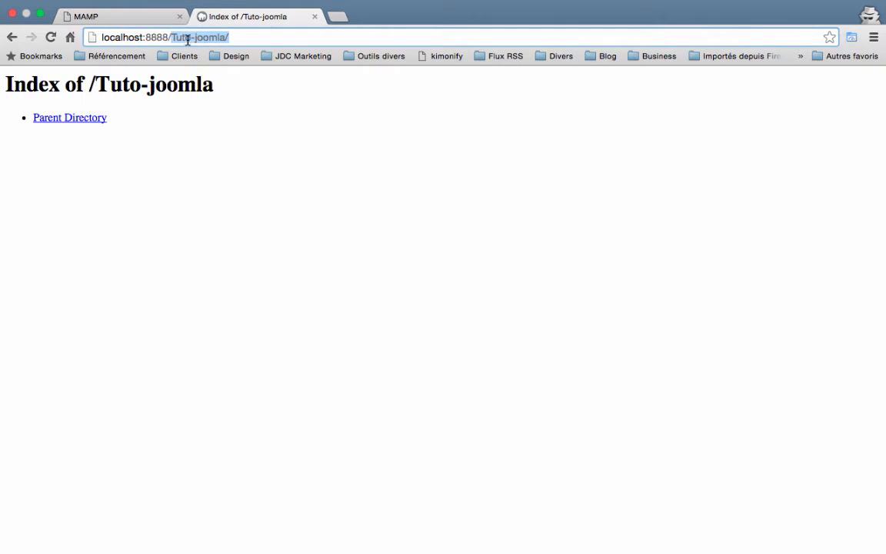
click(192, 39)
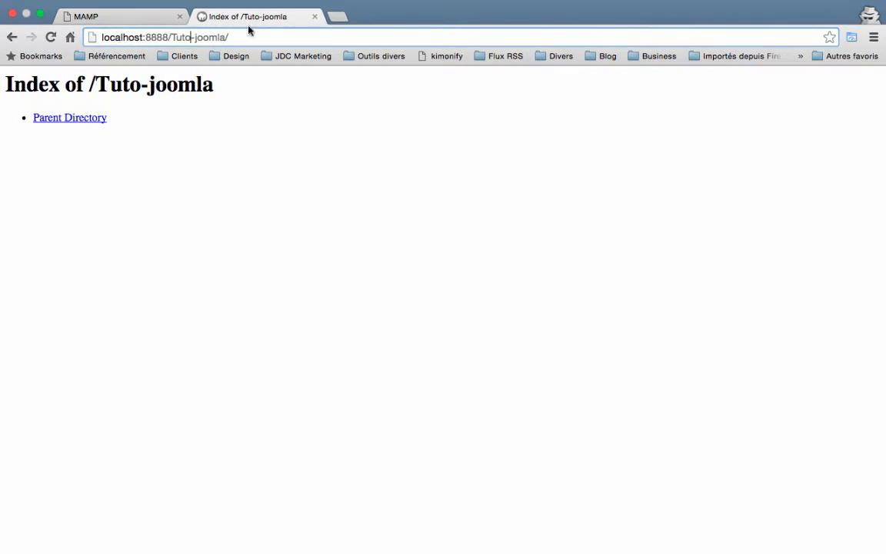
click(338, 16)
Search for joomla and go to Joomla.fr's Joomla 3.x download page.
text(joo)
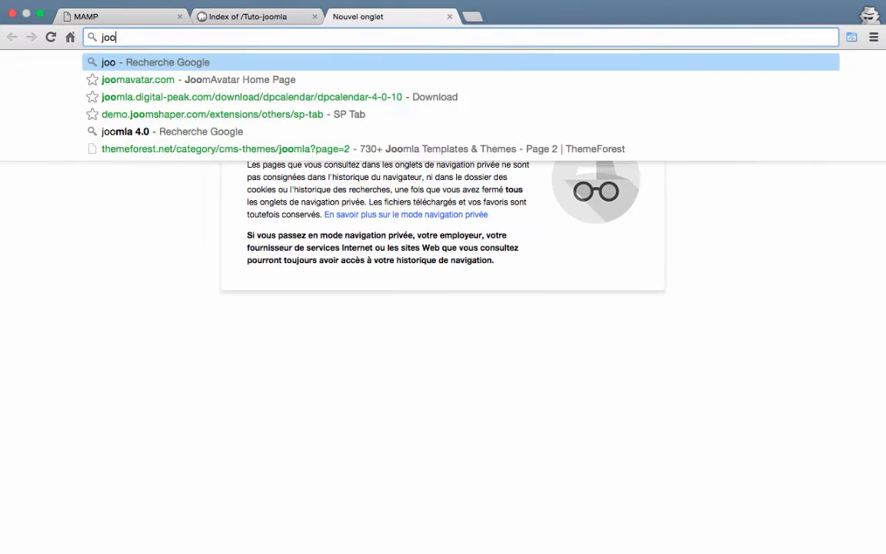
text(mla)
key(Return)
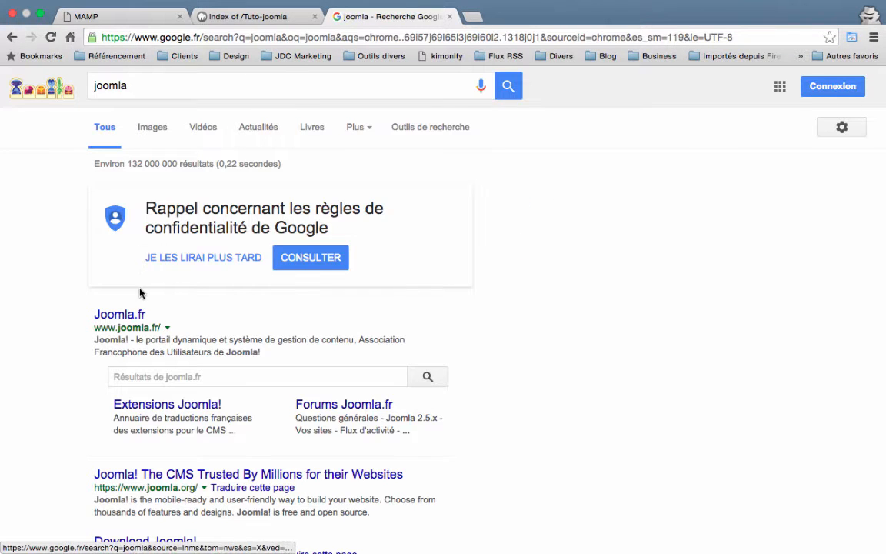
click(134, 316)
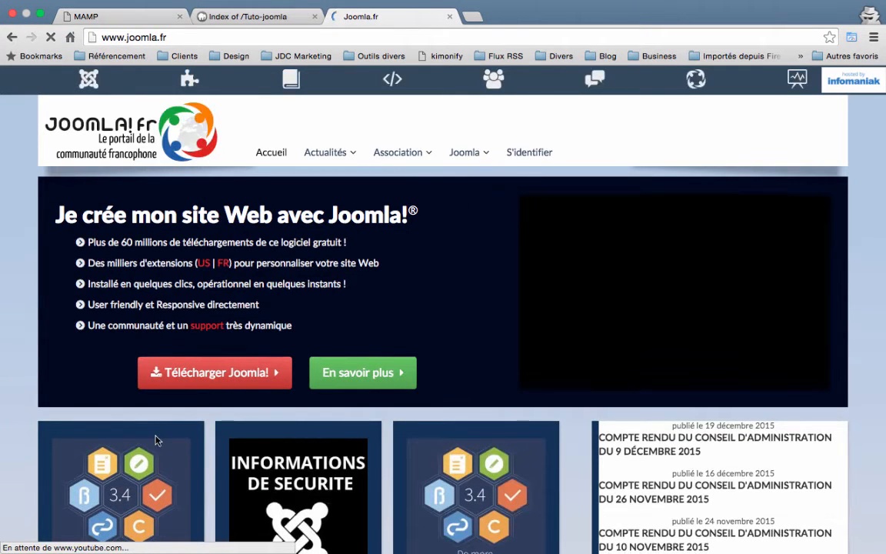
click(204, 372)
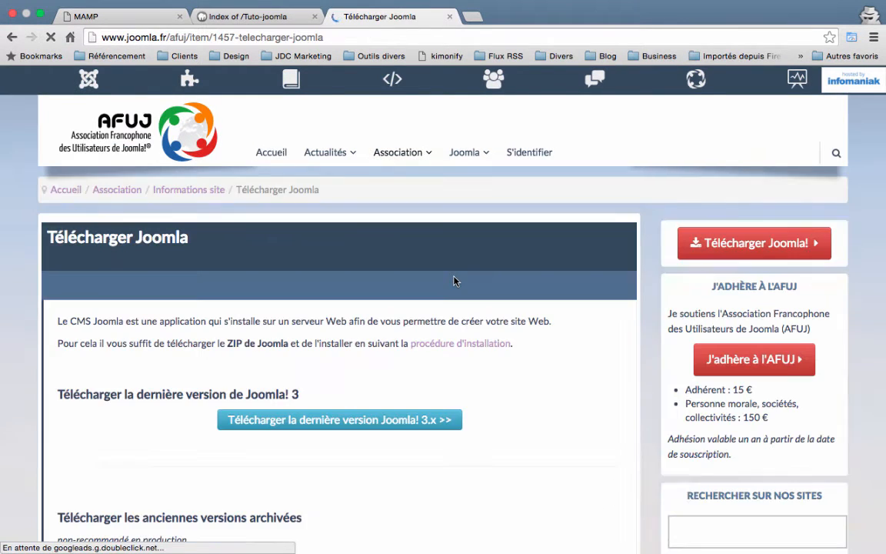
scroll(455, 279, down, 4)
click(325, 273)
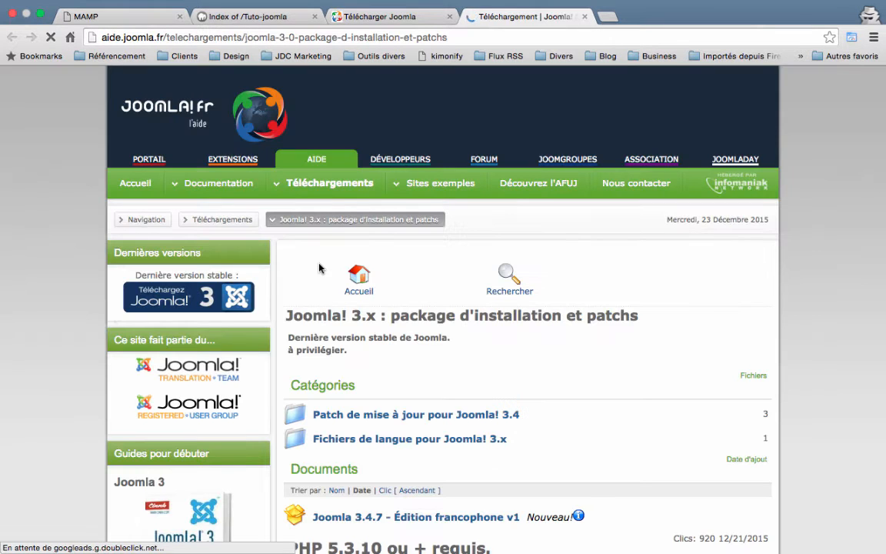
Start the Joomla 3.4.7 Édition francophone v1 download, cancel it, and view the Downloads folder.
scroll(469, 330, down, 3)
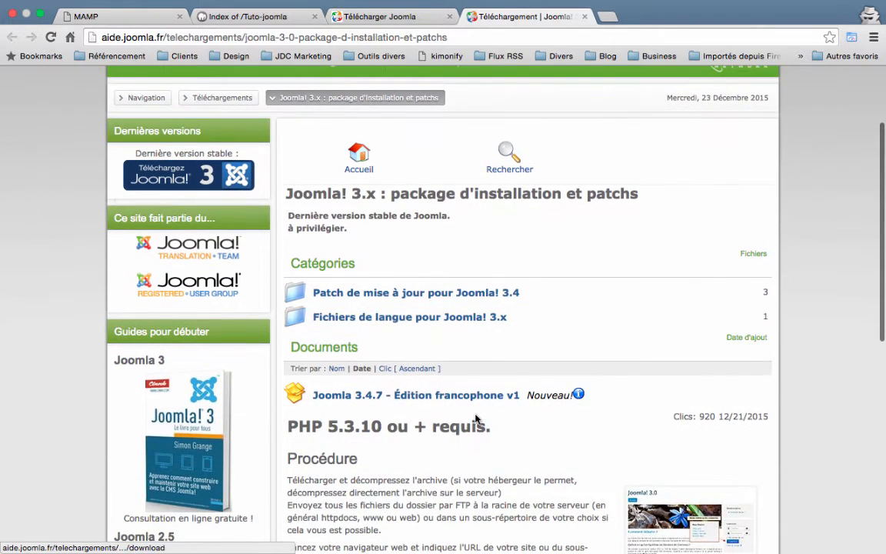
scroll(469, 415, down, 4)
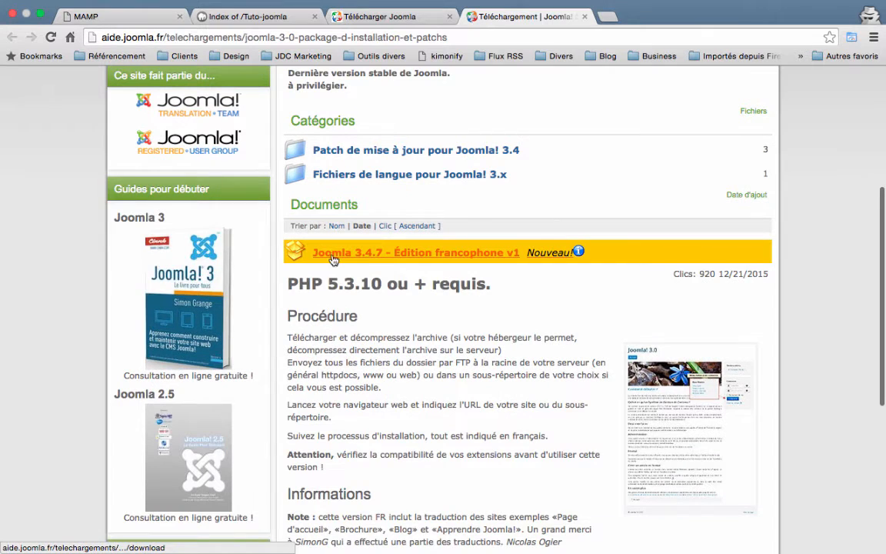
click(452, 263)
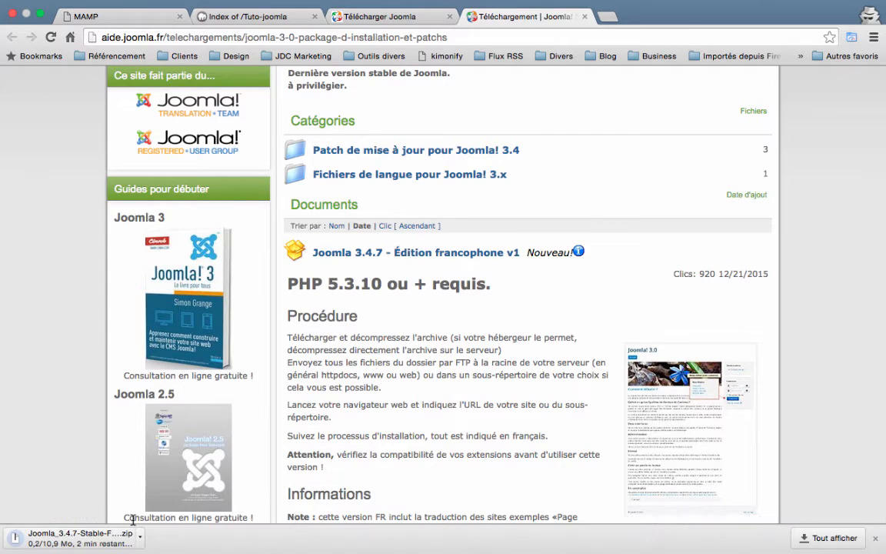
click(141, 536)
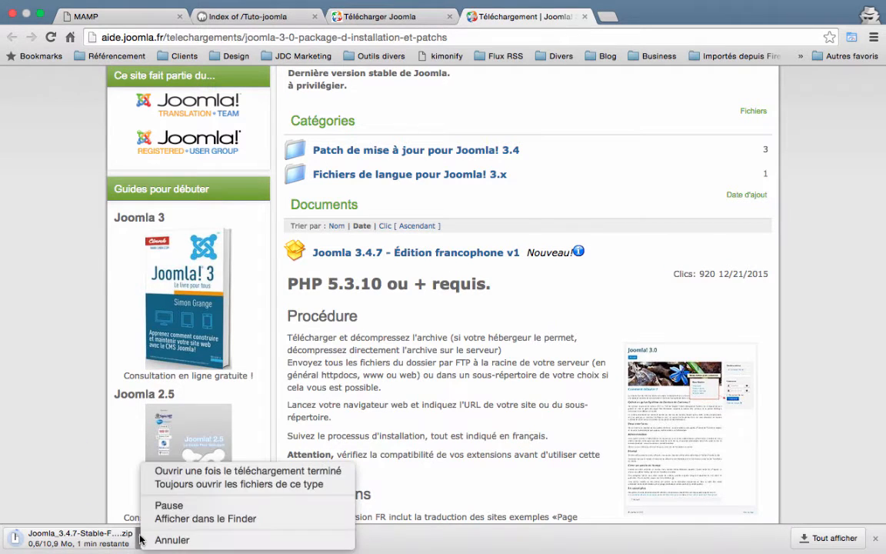
click(166, 538)
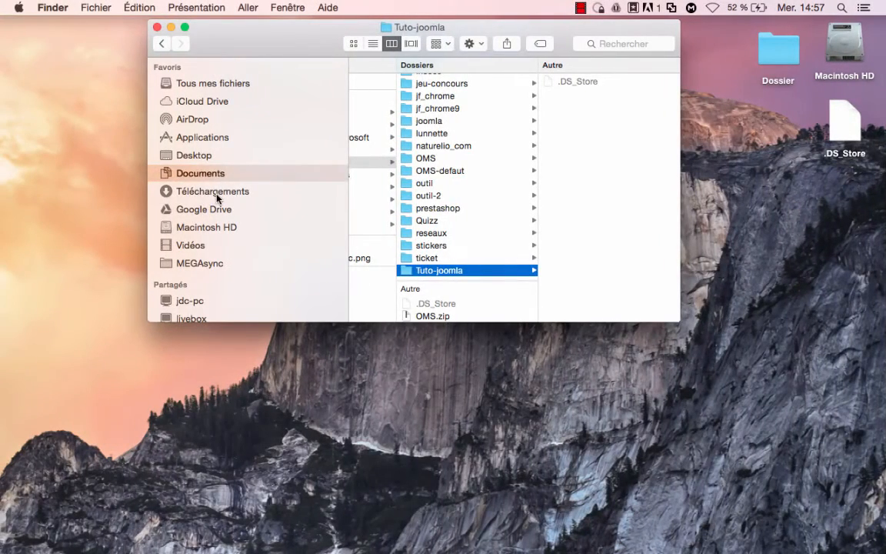
click(216, 197)
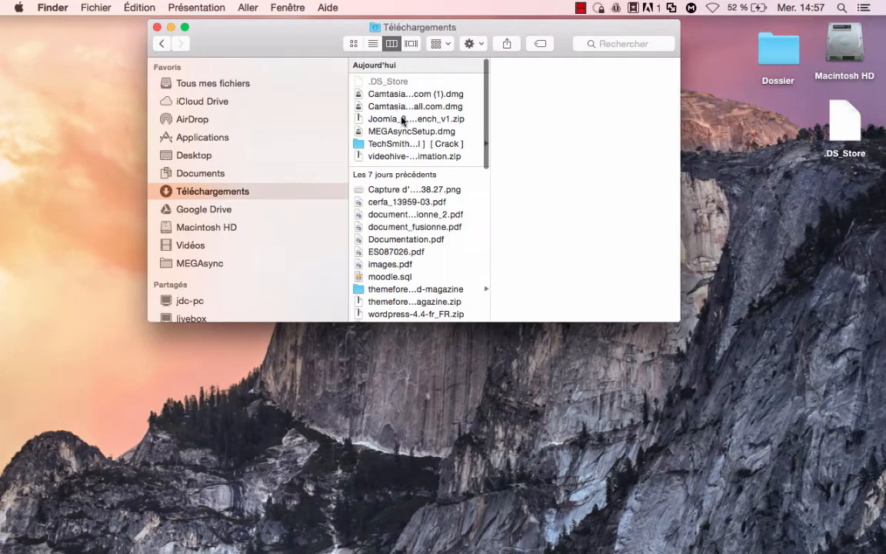
Group Téléchargements by date added and copy the Joomla 3.4.7 zip to the desktop.
scroll(389, 122, down, 2)
scroll(387, 123, up, 2)
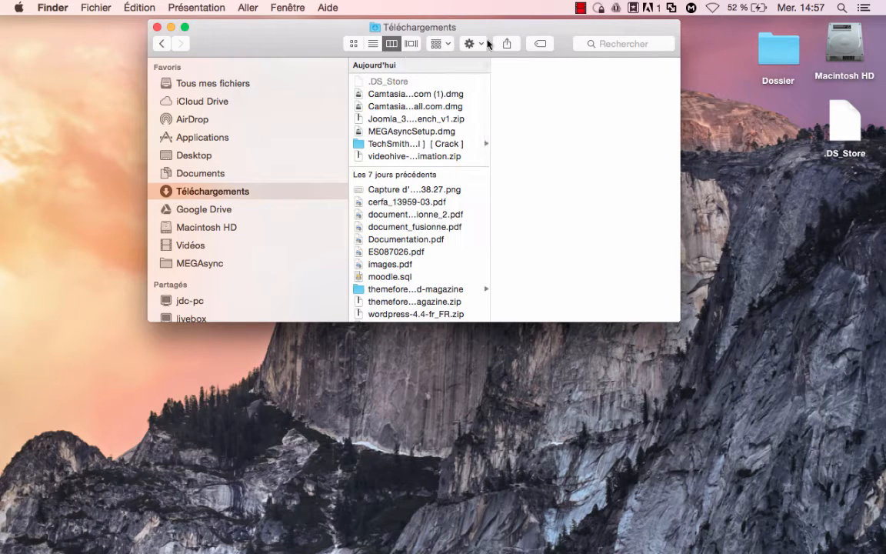
click(442, 43)
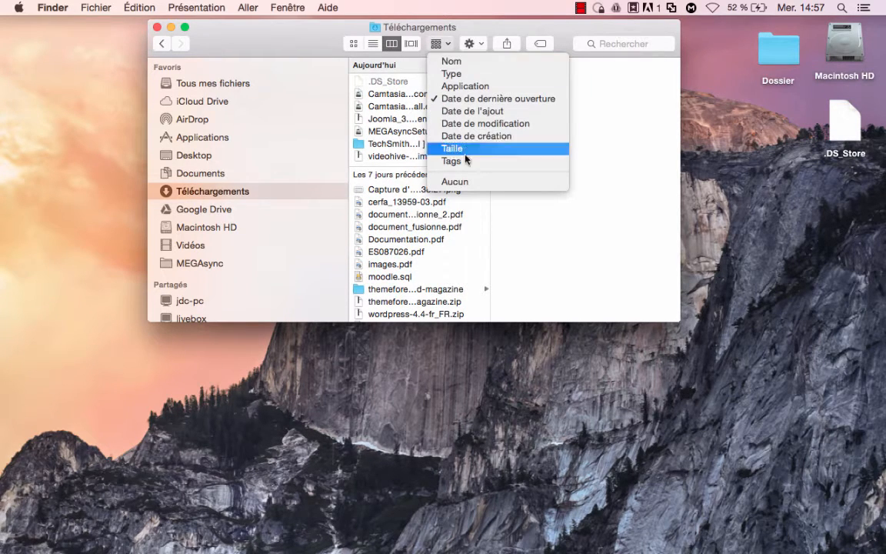
click(455, 99)
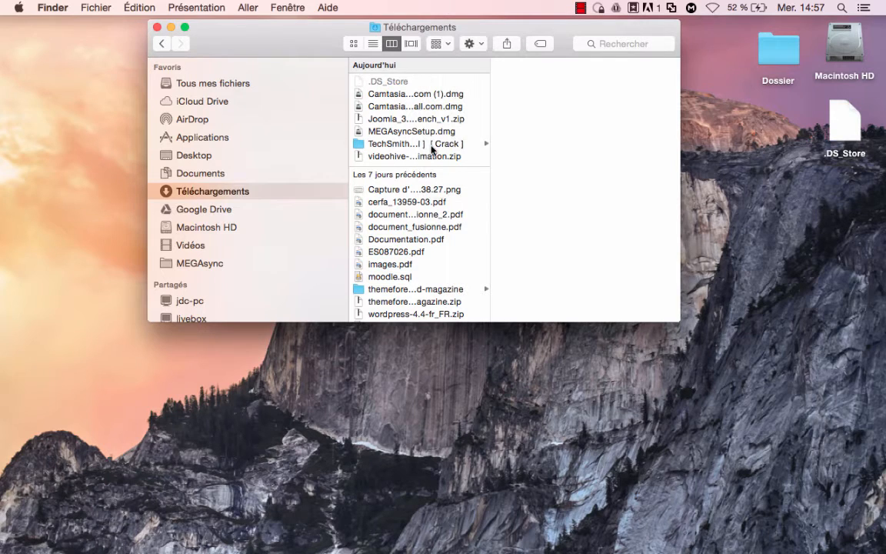
click(440, 43)
click(457, 112)
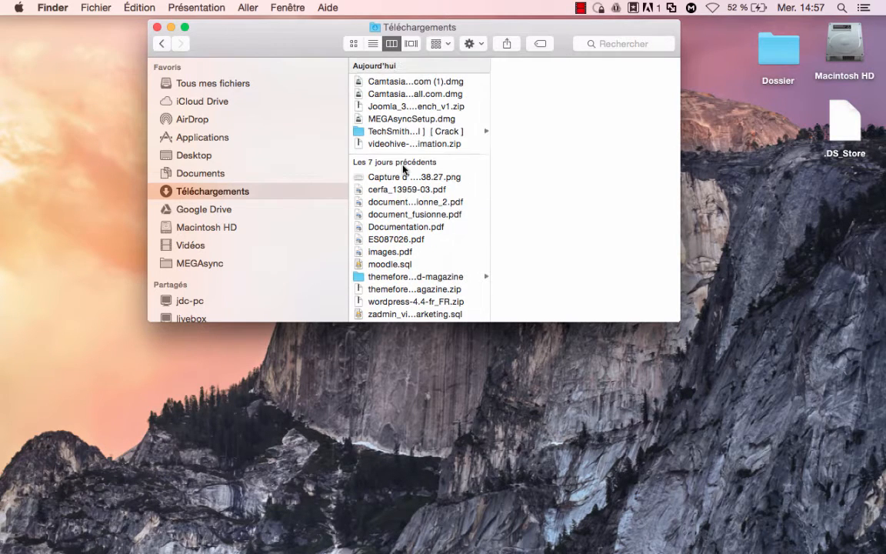
click(389, 107)
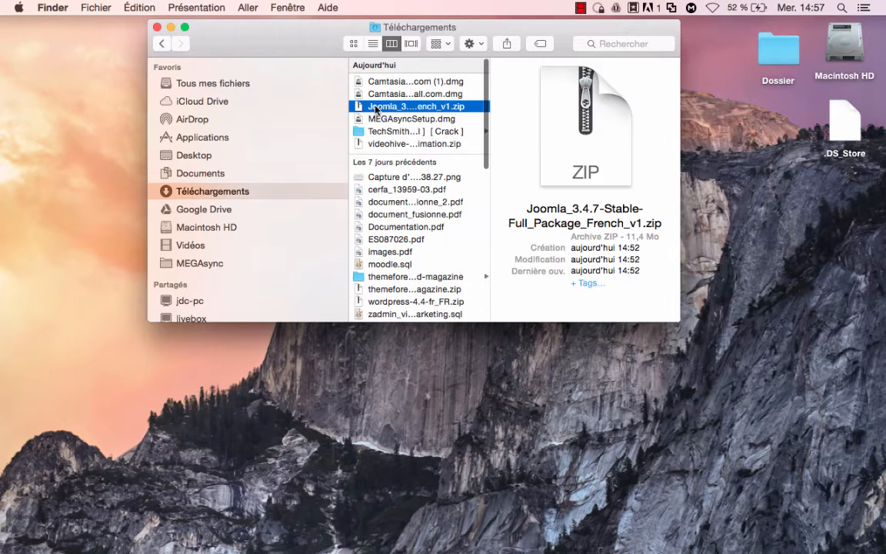
drag(375, 109, 66, 54)
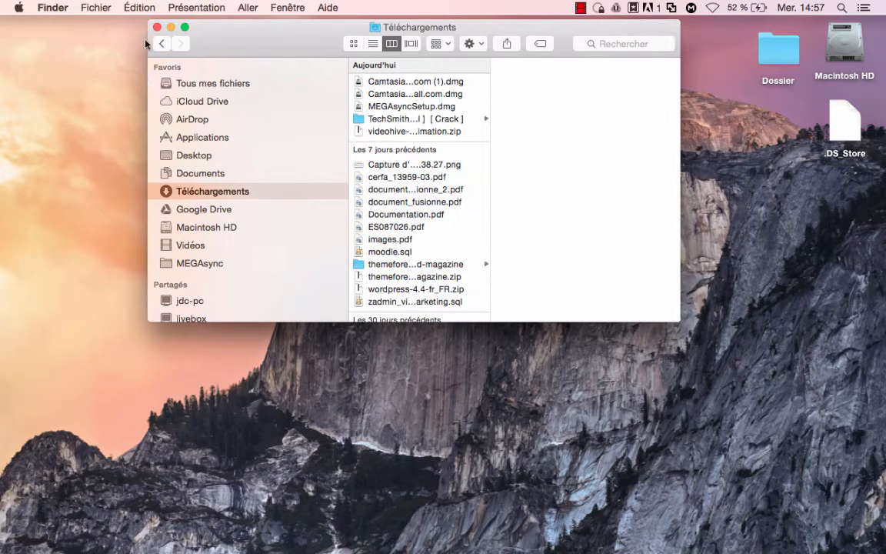
Minimise the Finder and MAMP windows, extract the zip, and open Joomla_3.4.7-Stable-Full_Package_French_v1.
click(171, 27)
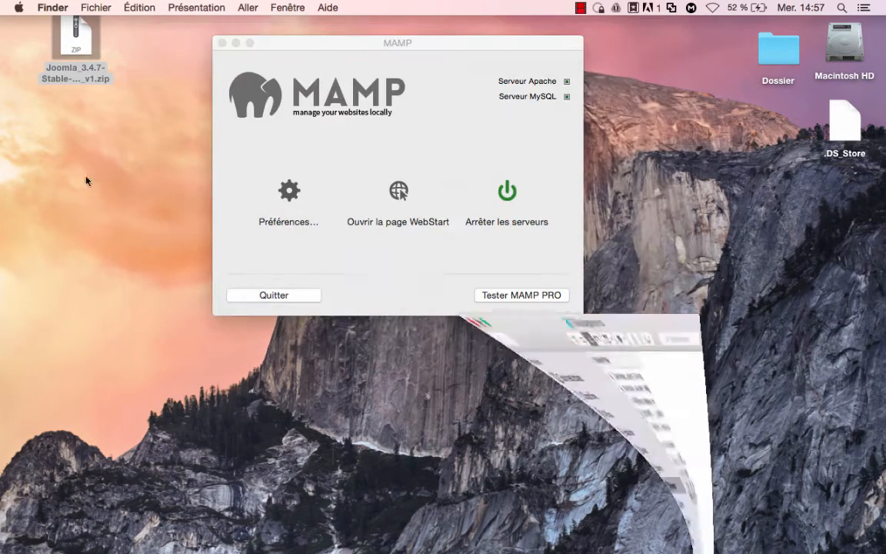
click(236, 44)
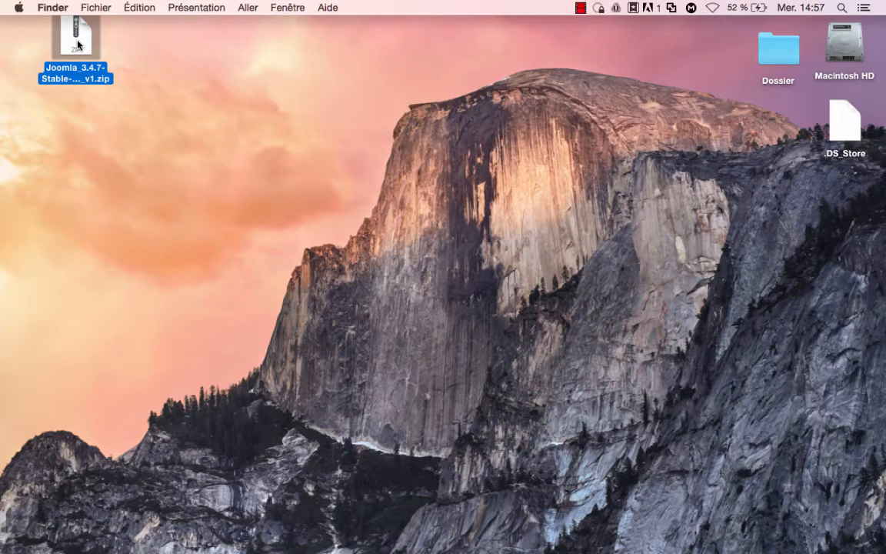
double_click(78, 44)
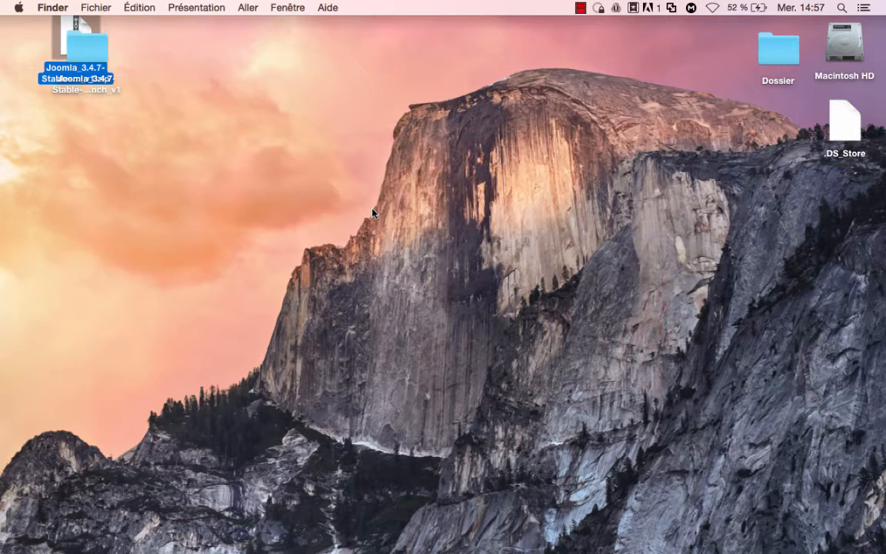
drag(90, 46, 185, 50)
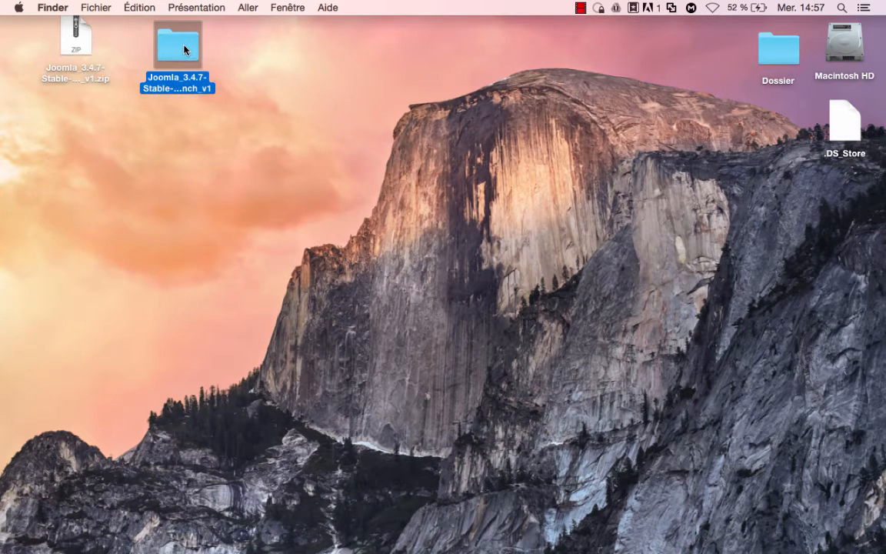
double_click(185, 50)
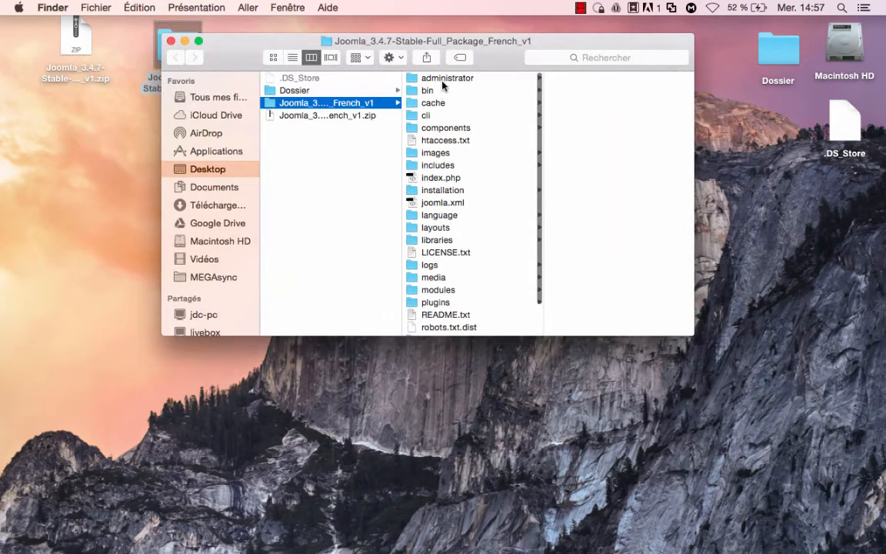
Browse the extracted Joomla files, including the modules folder.
scroll(485, 328, down, 5)
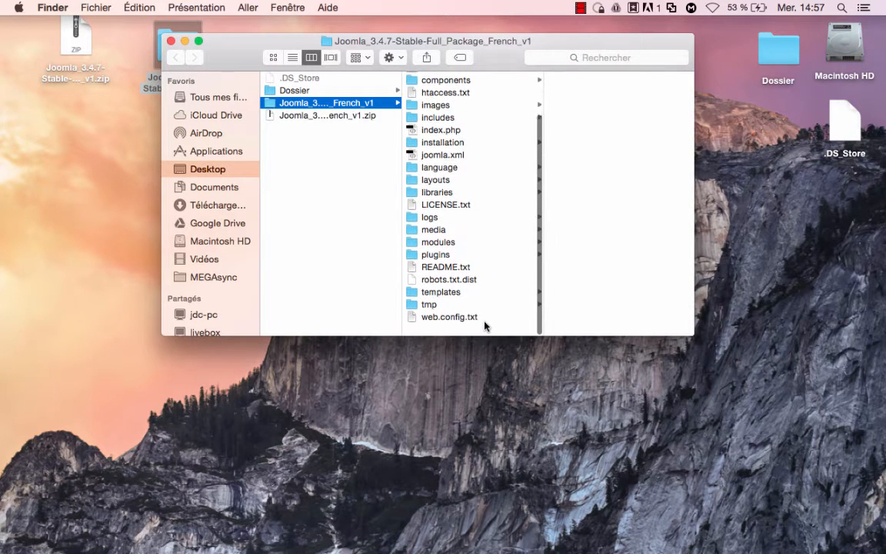
scroll(485, 326, up, 3)
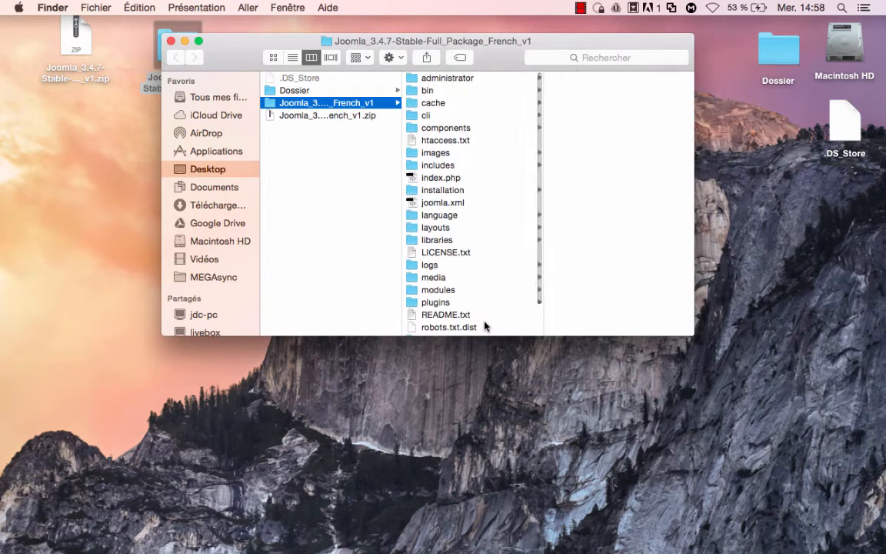
scroll(485, 323, down, 3)
scroll(455, 208, up, 3)
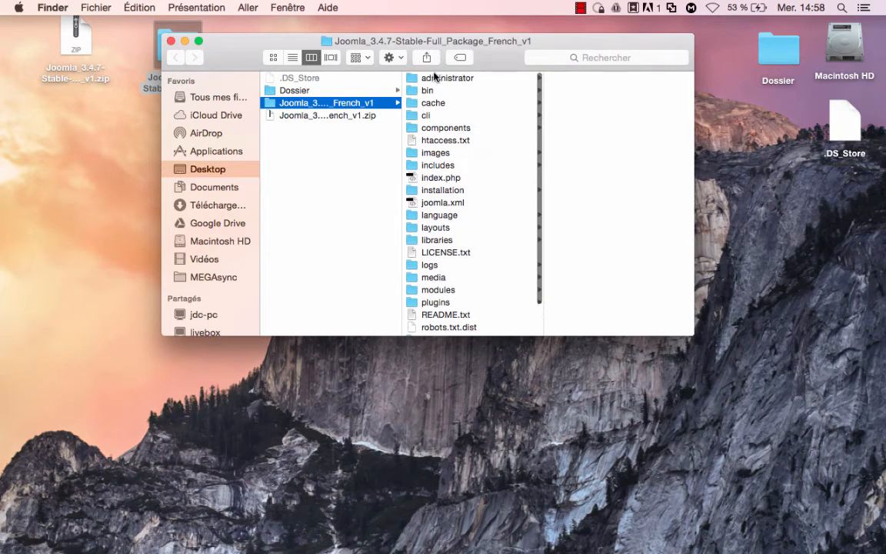
scroll(454, 300, down, 3)
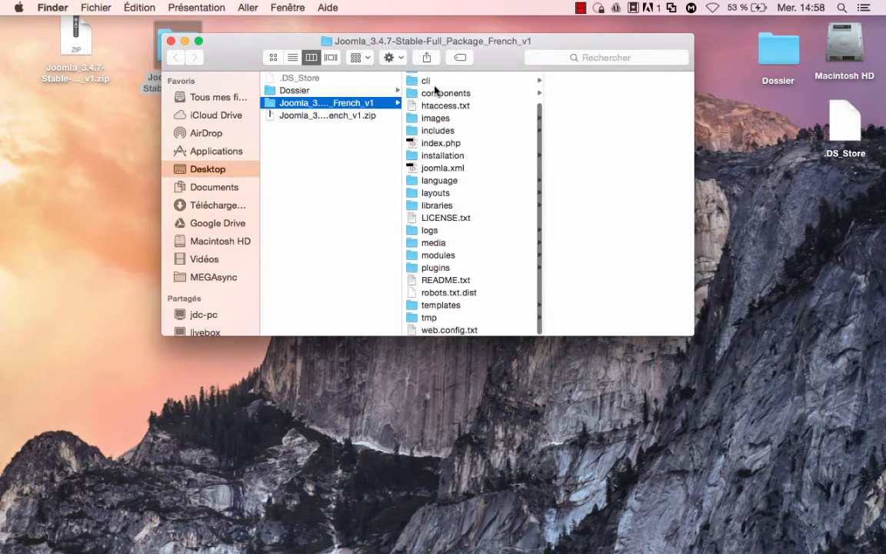
click(438, 257)
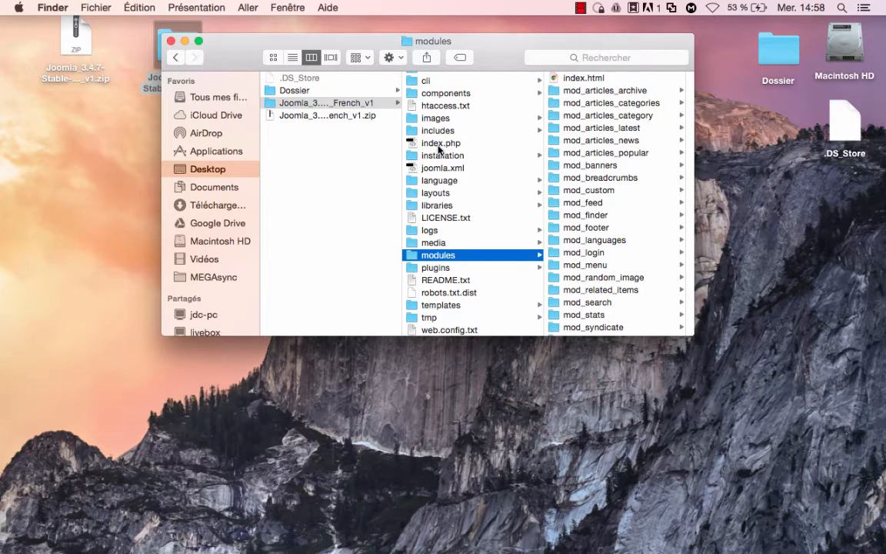
scroll(454, 230, up, 2)
scroll(454, 230, up, 1)
mouse_move(198, 543)
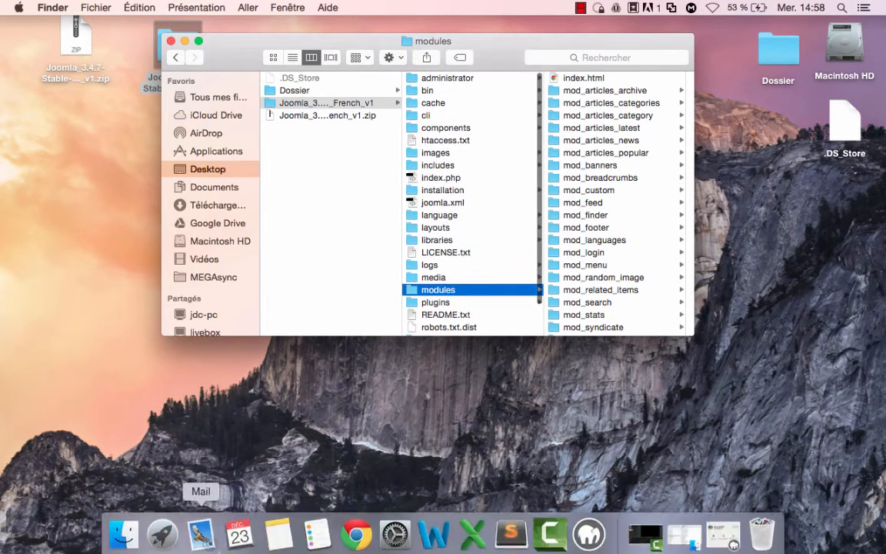
Open a second Finder window at Documents › Localhost › Tuto-joomla and move it aside.
right_click(119, 530)
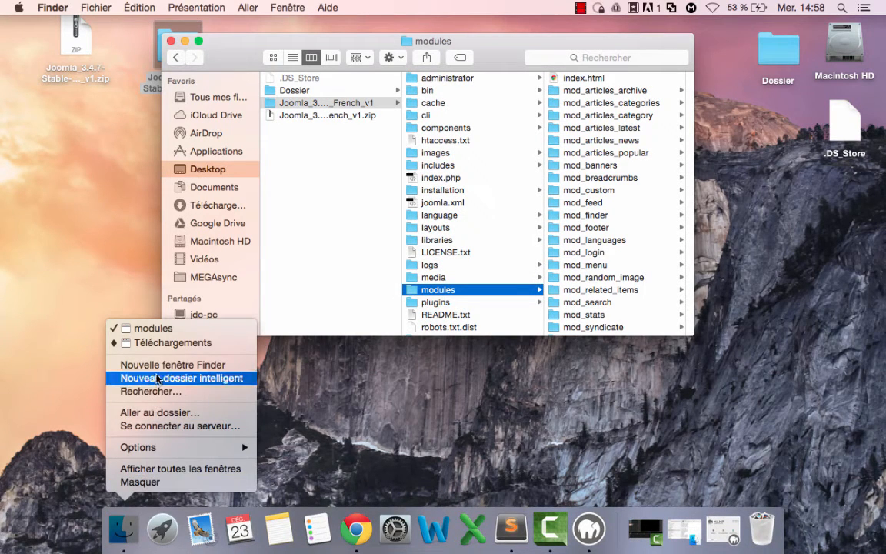
click(129, 364)
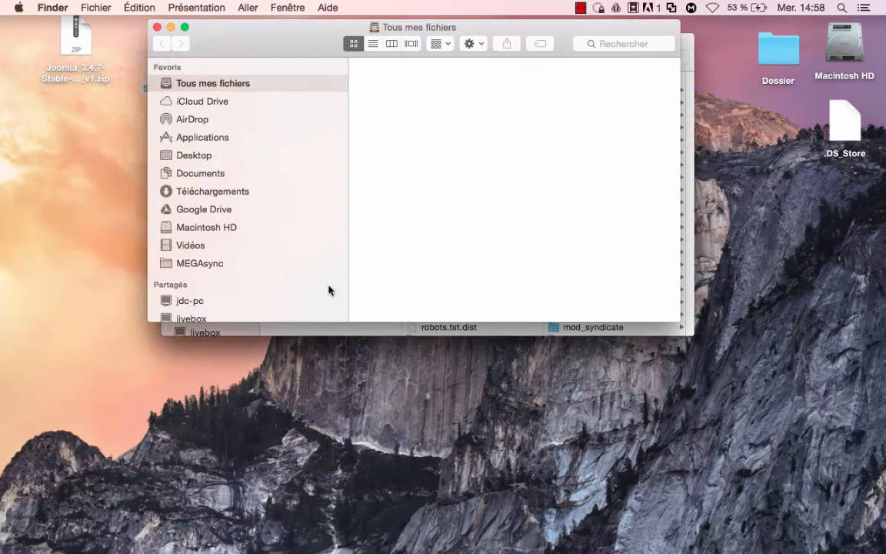
click(201, 173)
click(387, 162)
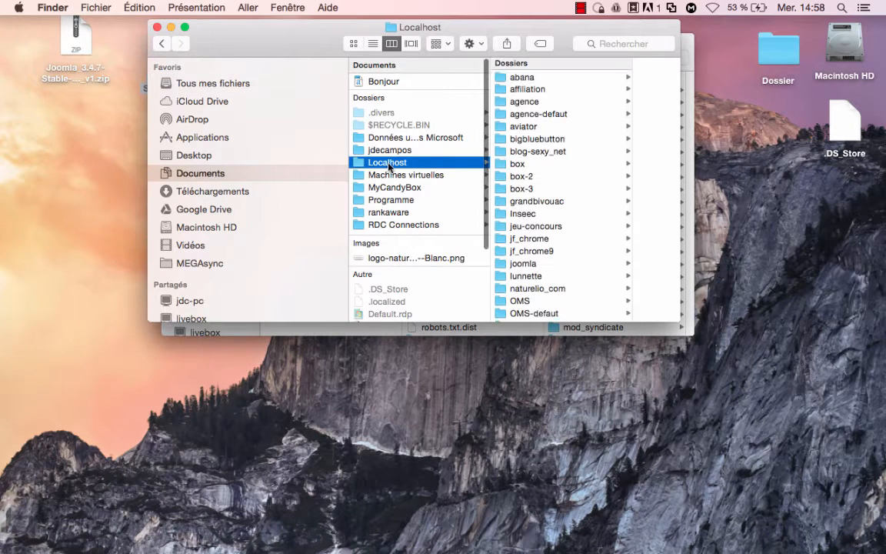
scroll(570, 269, down, 5)
click(558, 270)
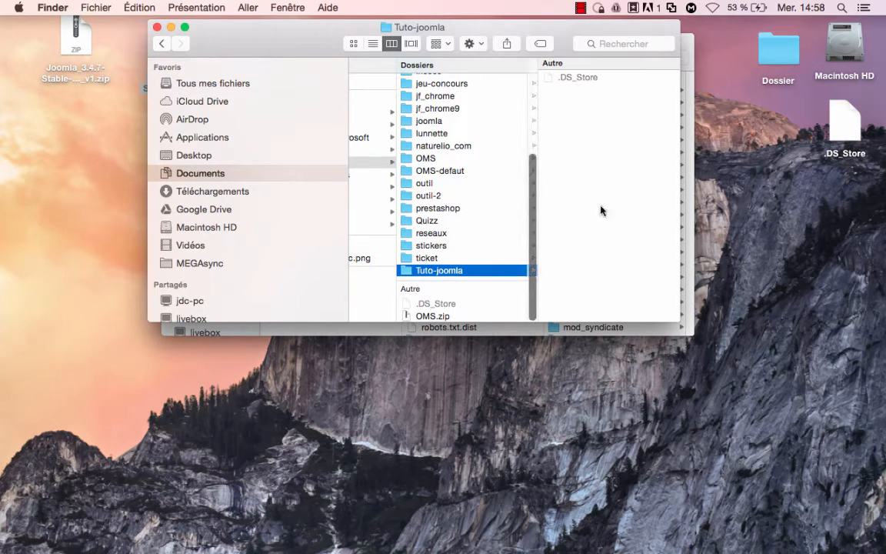
drag(263, 38, 62, 76)
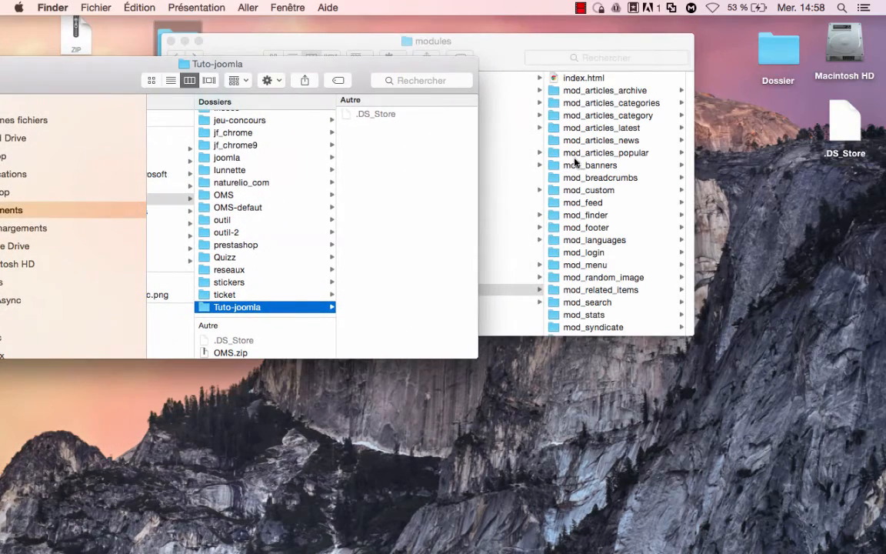
Select and copy all the items in the extracted Joomla folder.
click(509, 232)
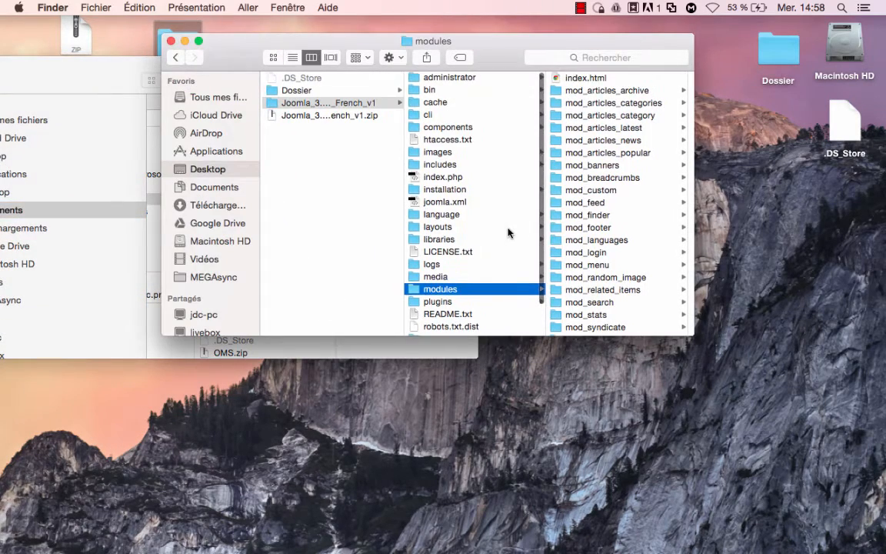
click(294, 100)
scroll(471, 301, down, 2)
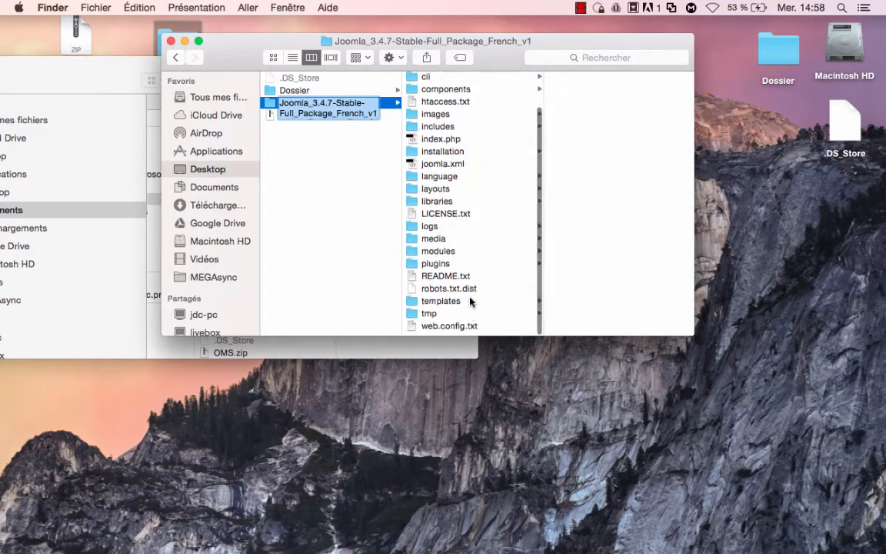
click(471, 302)
key(Right)
key(super+a)
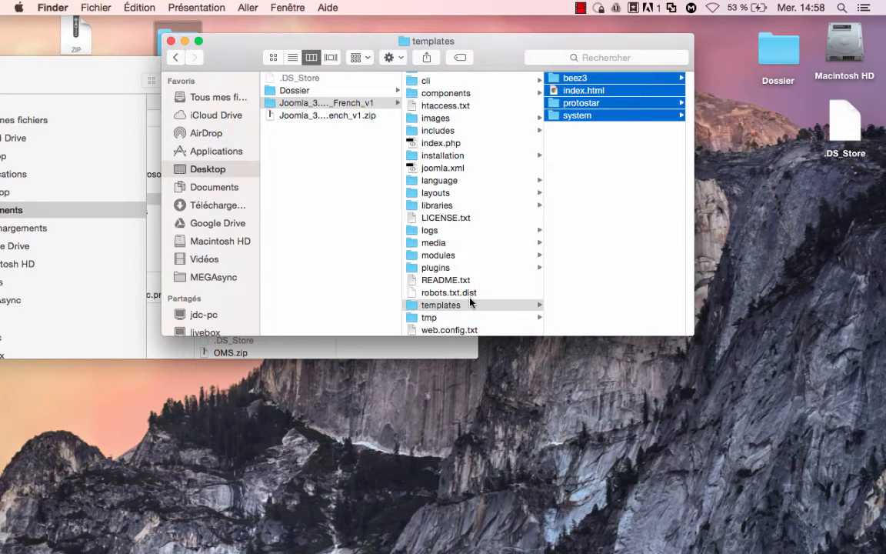
click(312, 102)
key(super+c)
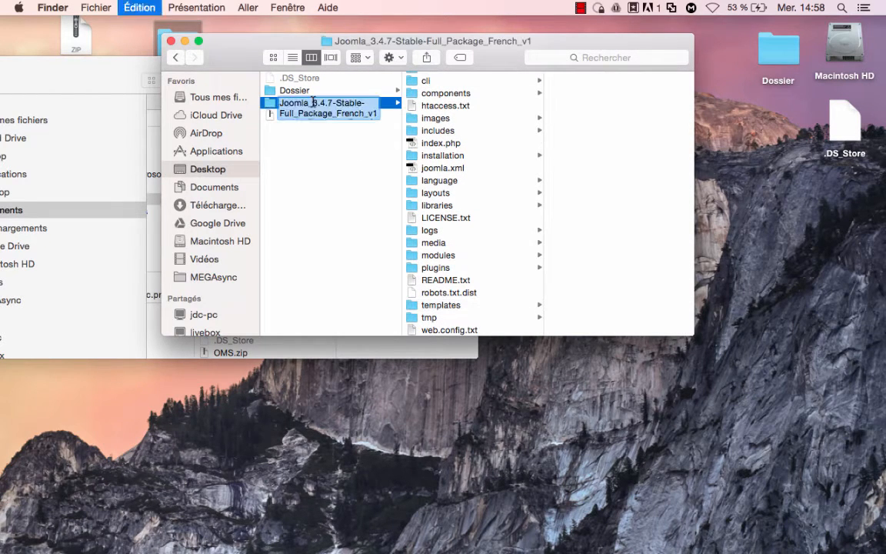
Drag all the Joomla package files into the Tuto-joomla folder.
click(446, 194)
key(super+a)
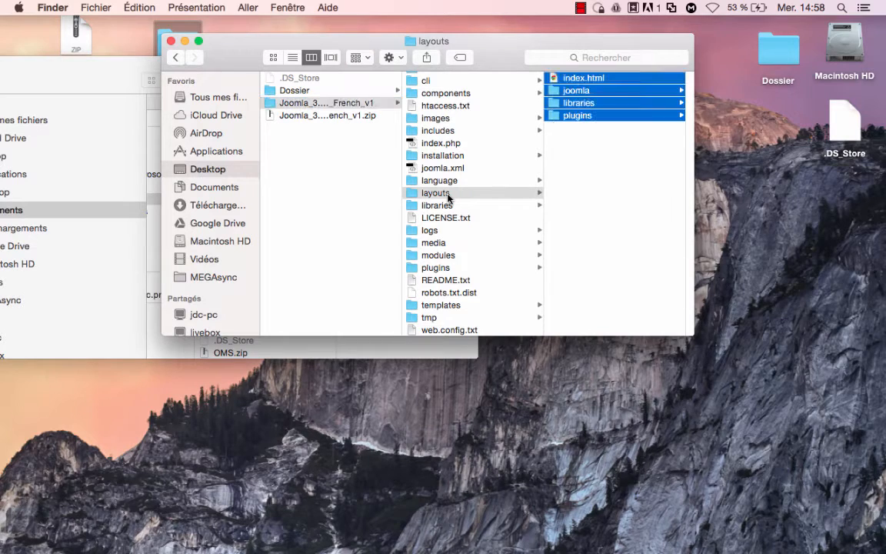
click(445, 219)
key(super+a)
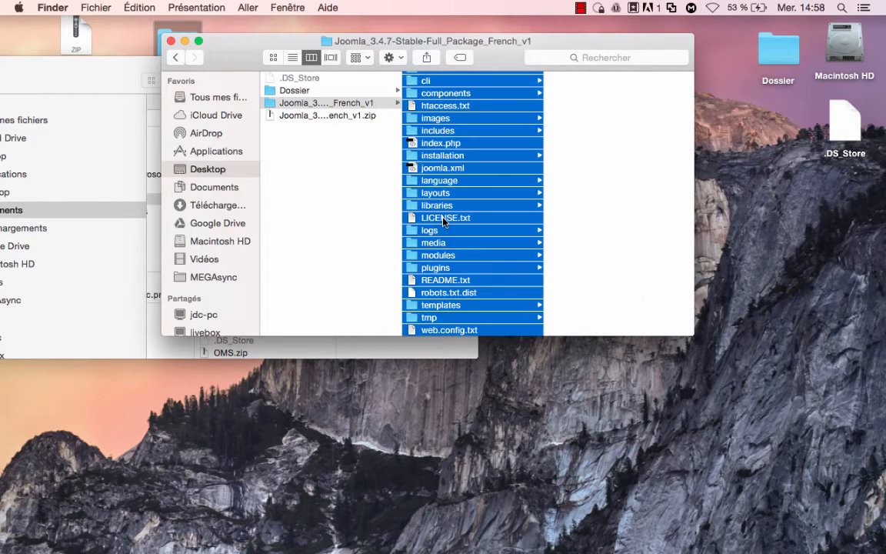
drag(224, 56, 577, 40)
drag(795, 95, 422, 192)
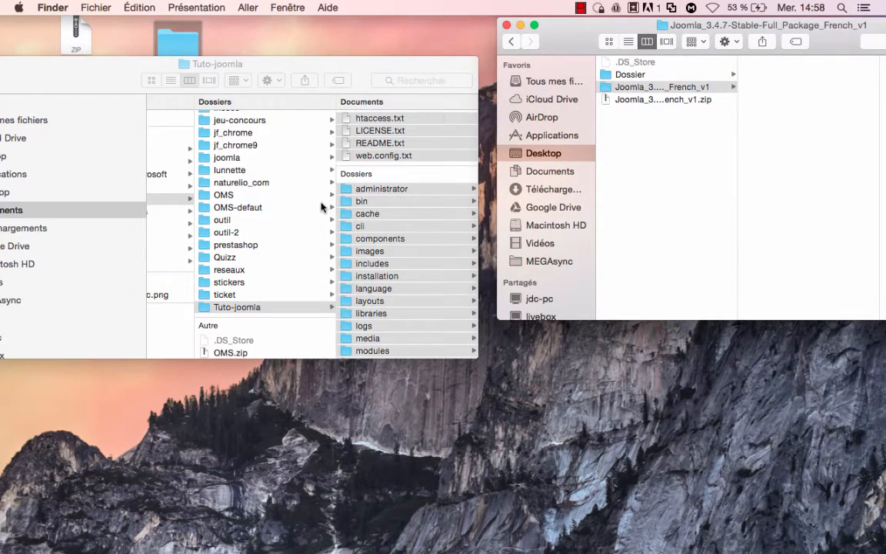
key(ctrl+Right)
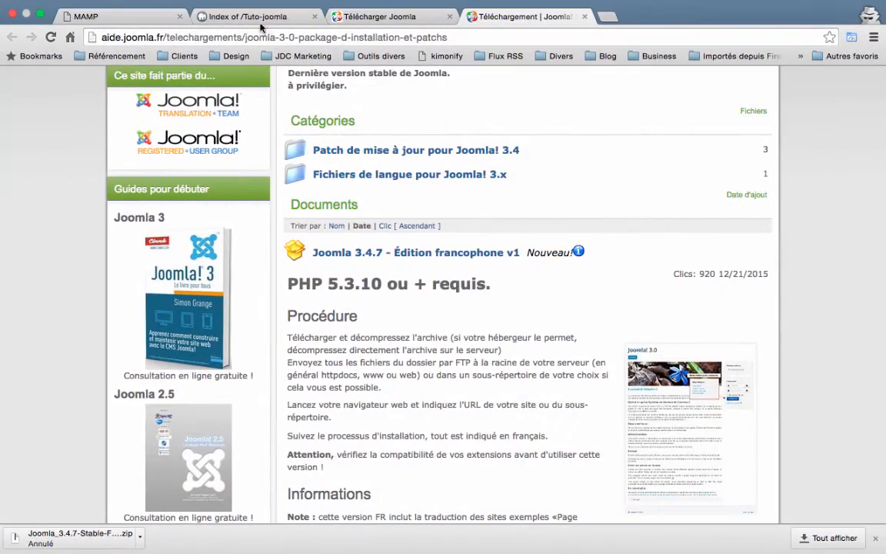
Close the stale tabs and load Tuto-joomla/ from the localhost:8888 index to reach the installer.
click(248, 17)
click(315, 16)
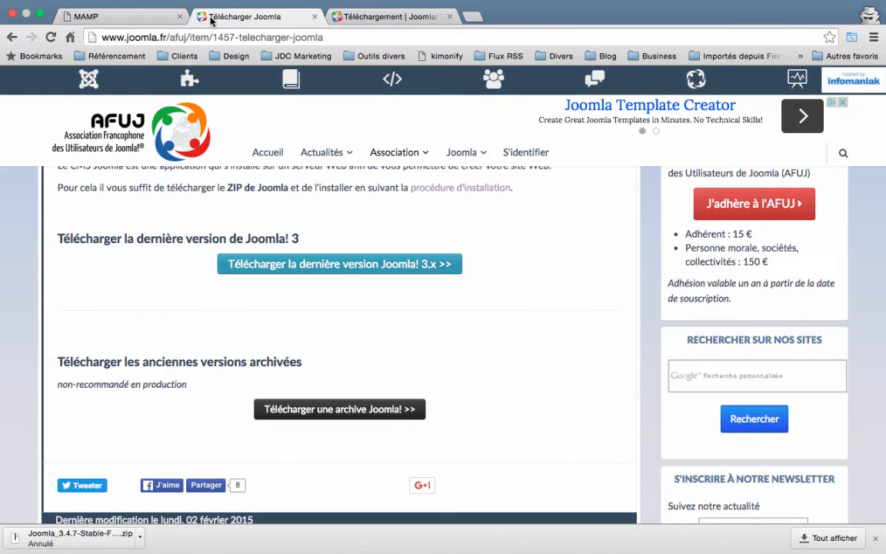
key(super+w)
key(super+w)
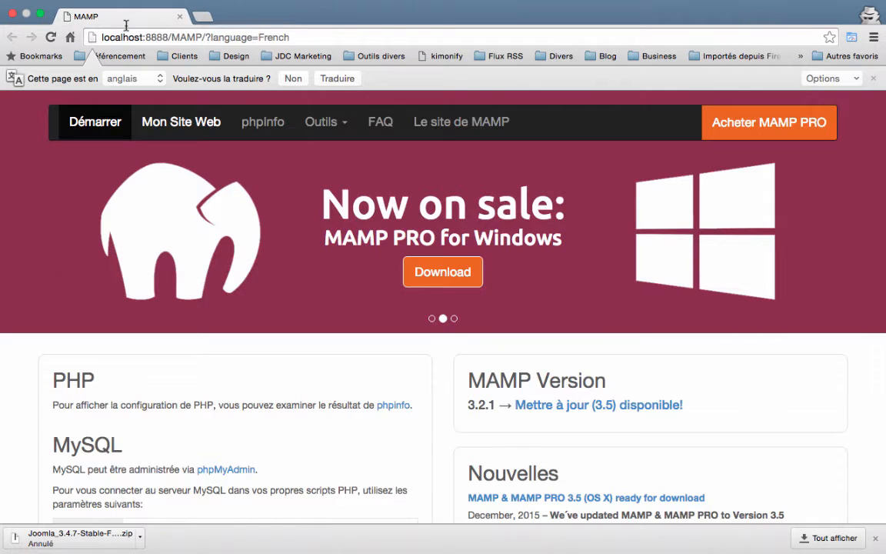
click(180, 123)
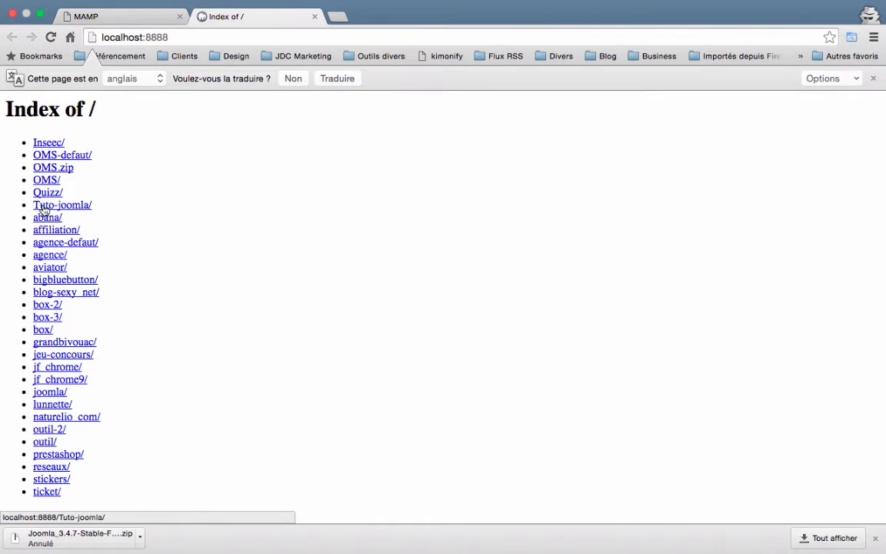
click(42, 208)
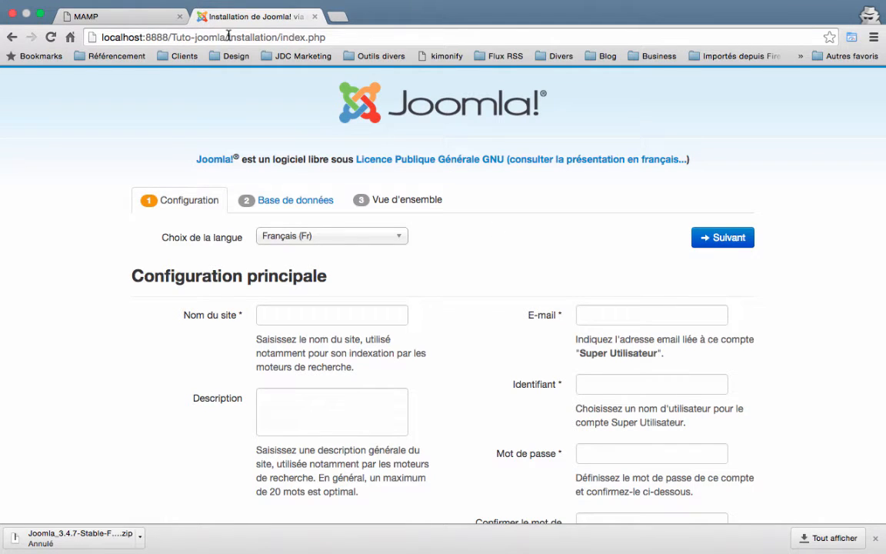
Enter 'Tutoriel Joomla' as the site name.
scroll(473, 271, down, 3)
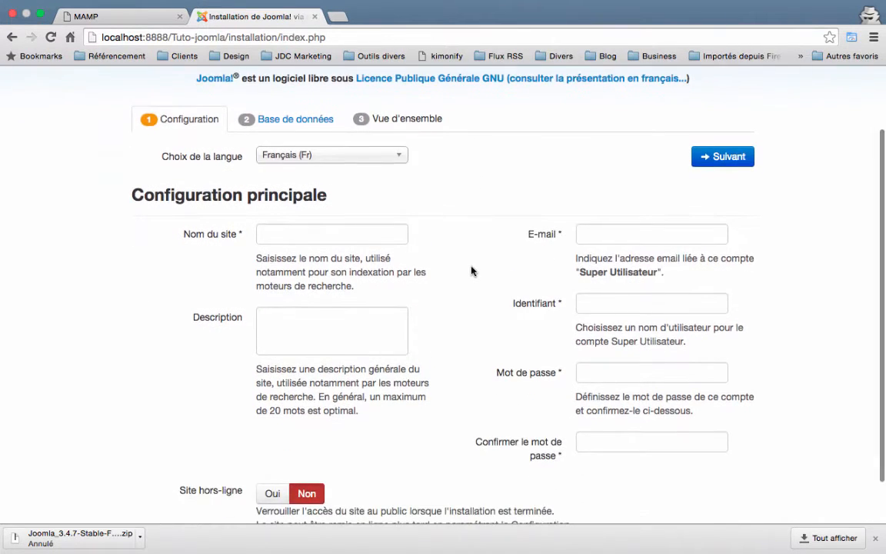
click(288, 234)
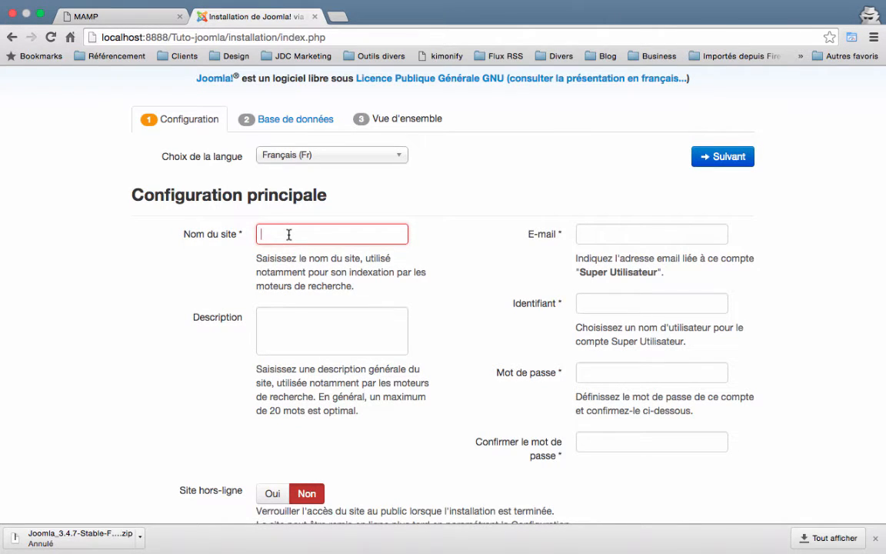
text(Tutoriel Jo)
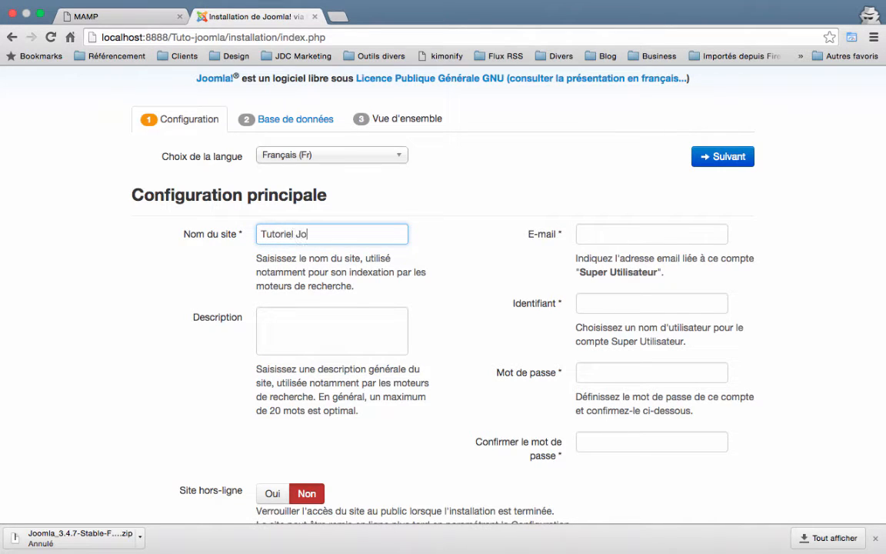
text(omla)
click(311, 330)
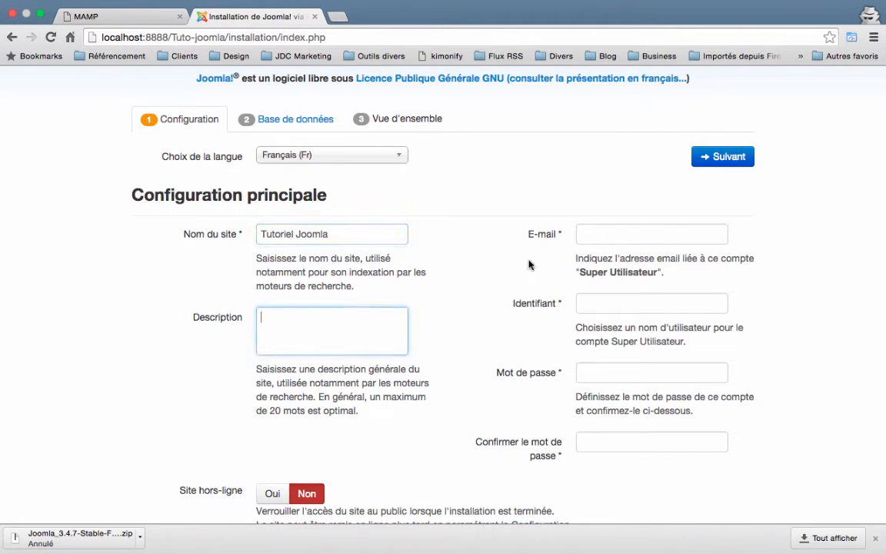
Fill in the Super User e-mail, login name, and password with its confirmation.
click(588, 234)
text(con)
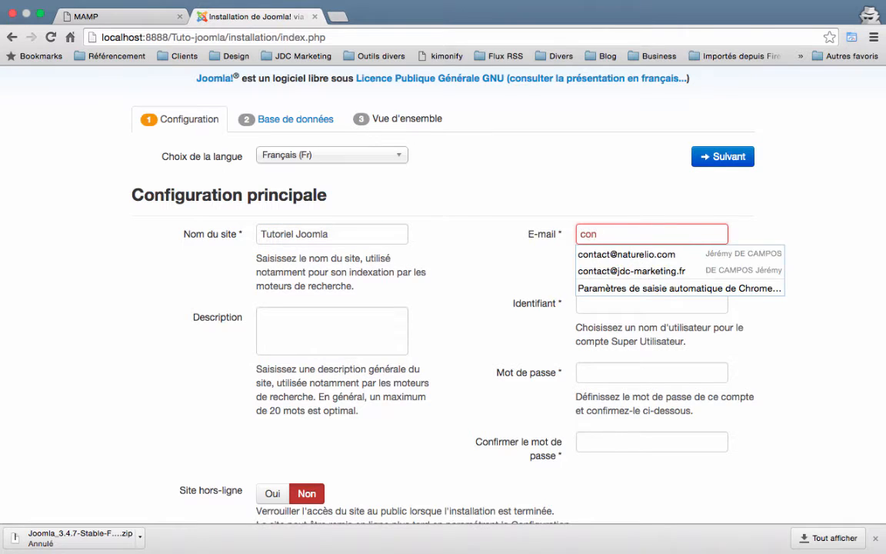
key(Down)
key(Down)
key(Return)
click(616, 304)
text(j)
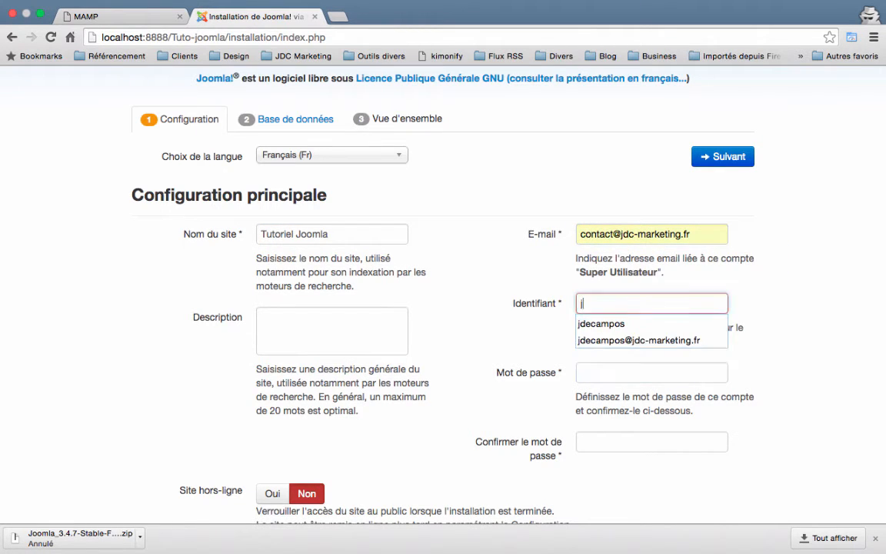
key(Down)
key(Return)
double_click(616, 372)
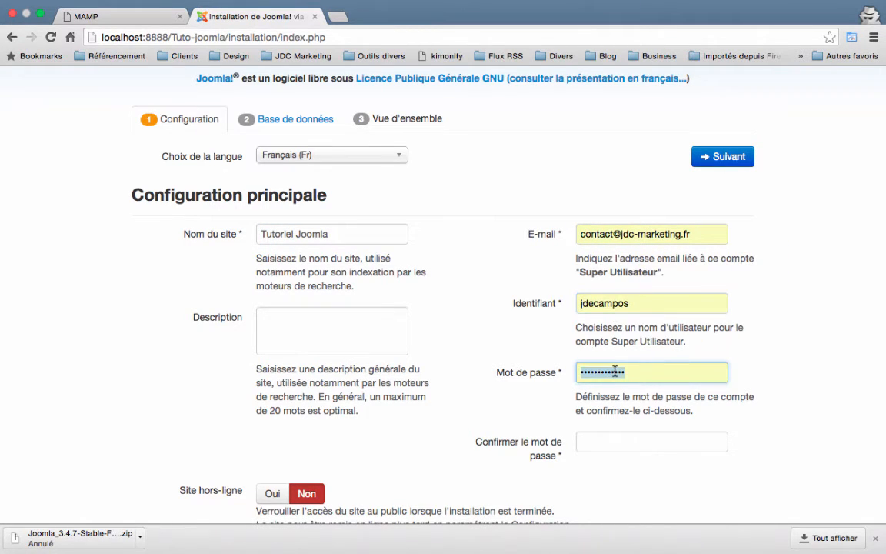
text(••)
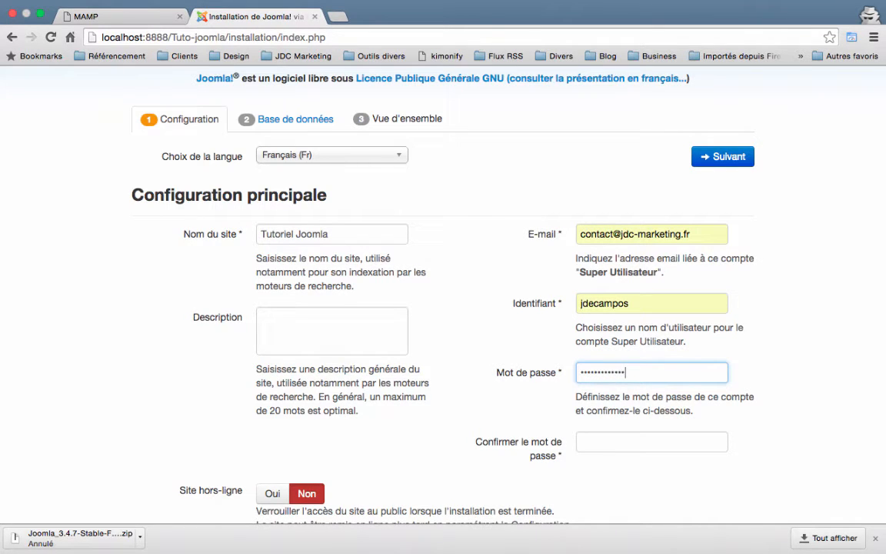
key(Tab)
text(••••)
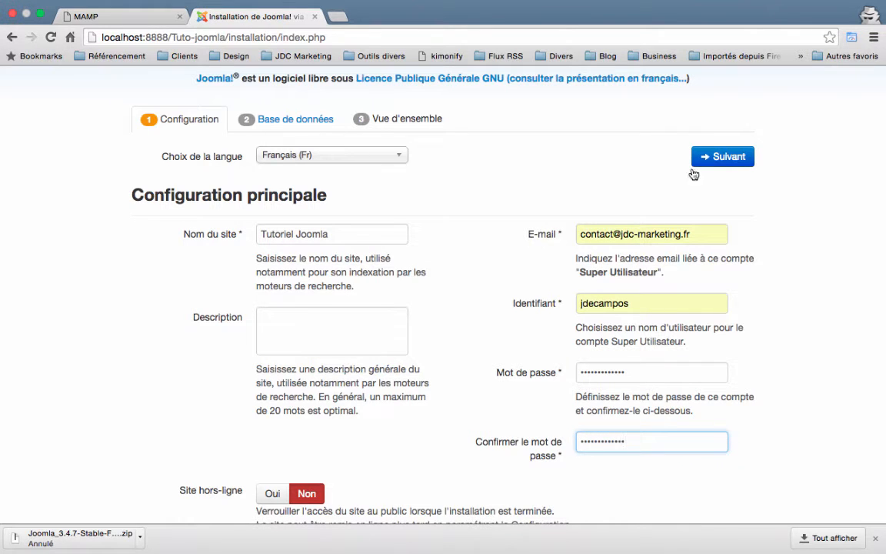
Advance to the database configuration step, then switch to the MAMP tab.
scroll(619, 338, down, 2)
scroll(617, 353, up, 3)
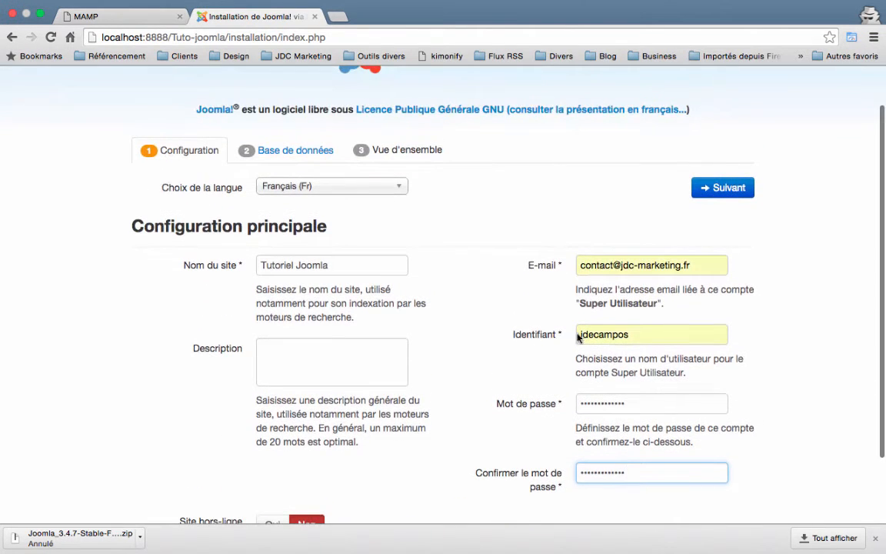
click(719, 187)
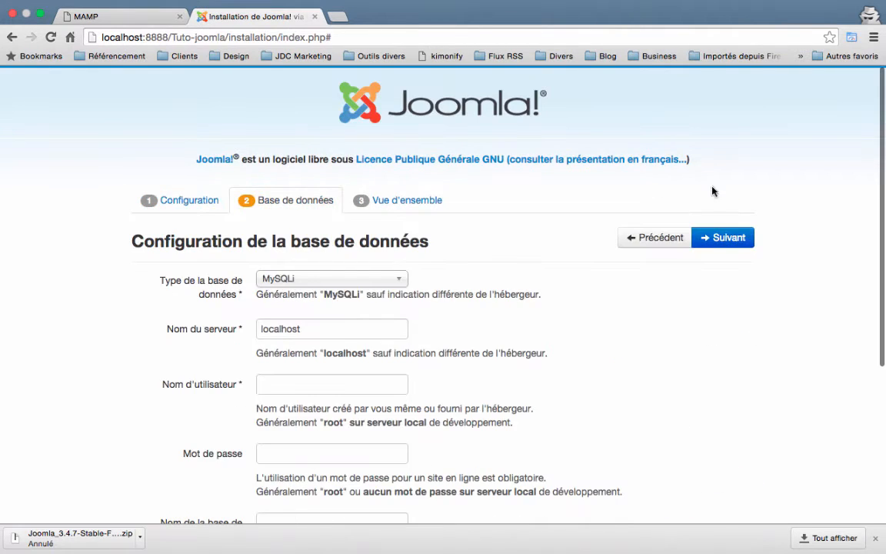
scroll(529, 257, down, 2)
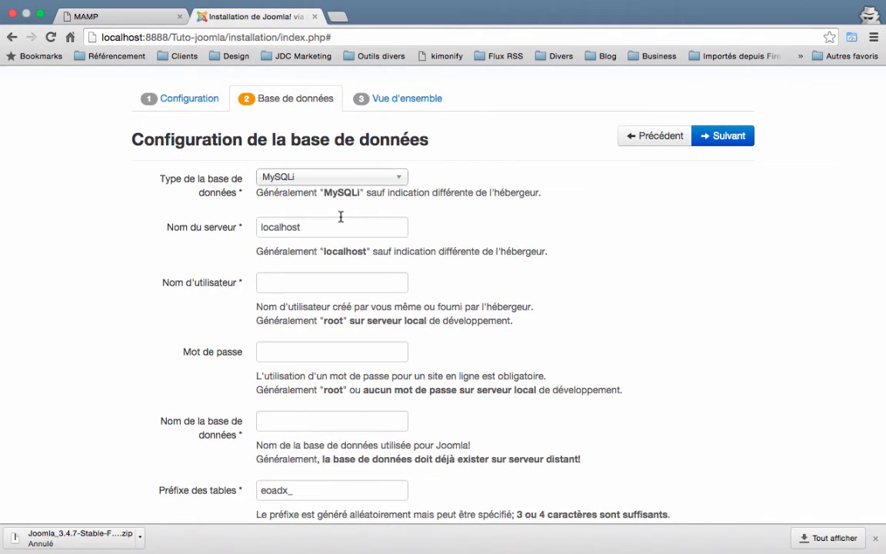
click(88, 15)
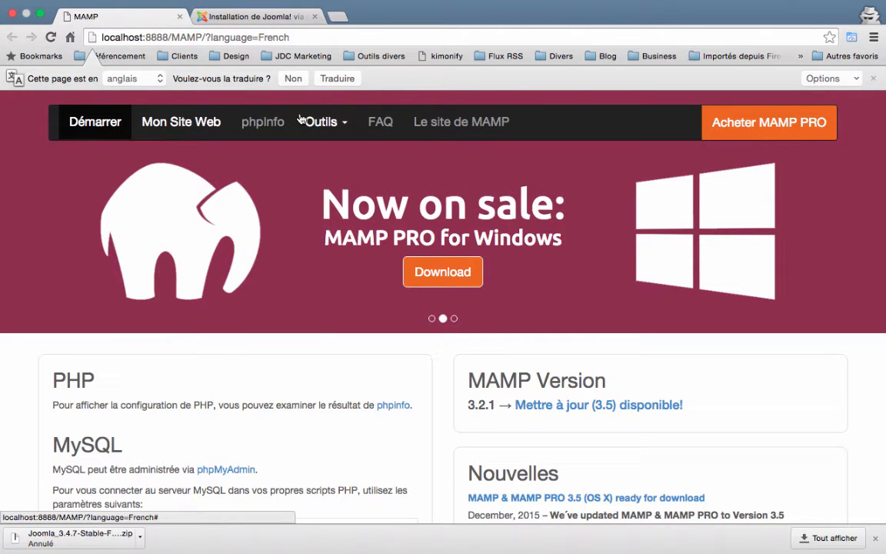
Open phpMyAdmin from MAMP's Outils menu and create the database tuto-joomla.
click(327, 123)
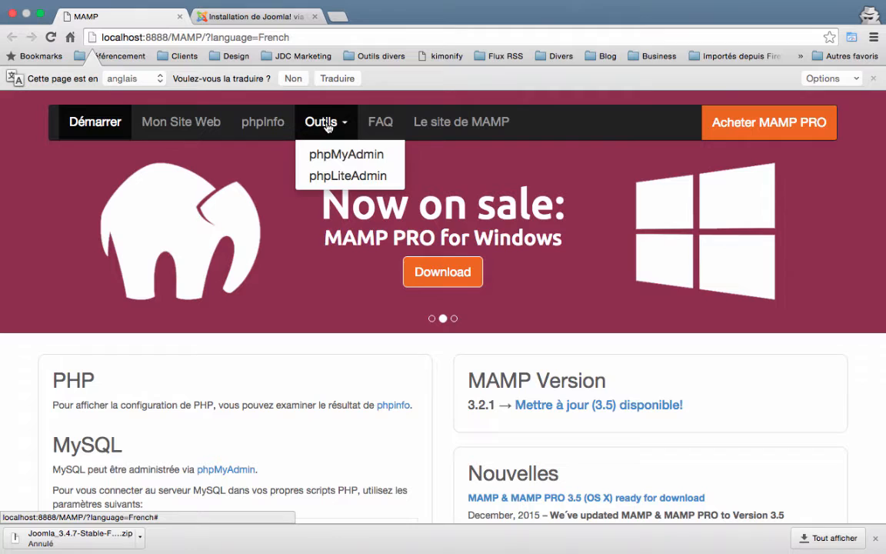
click(350, 157)
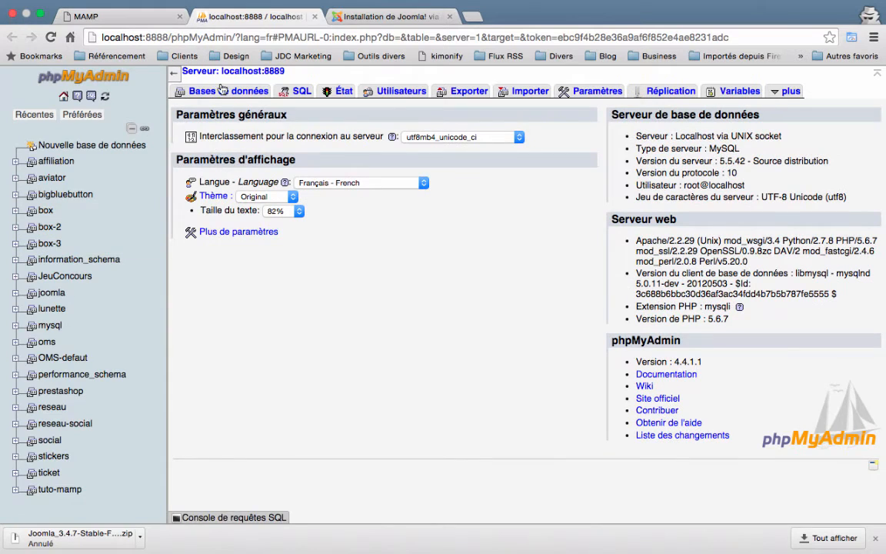
click(228, 92)
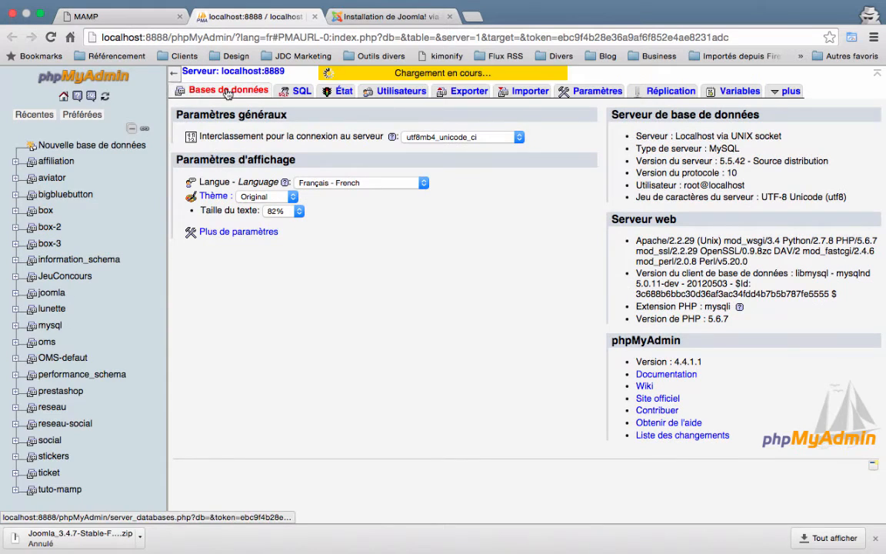
click(232, 147)
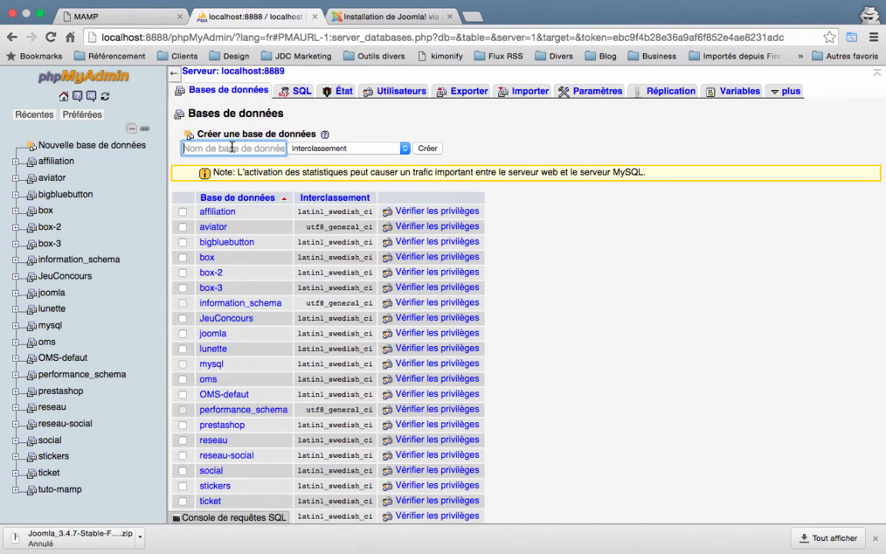
text(t)
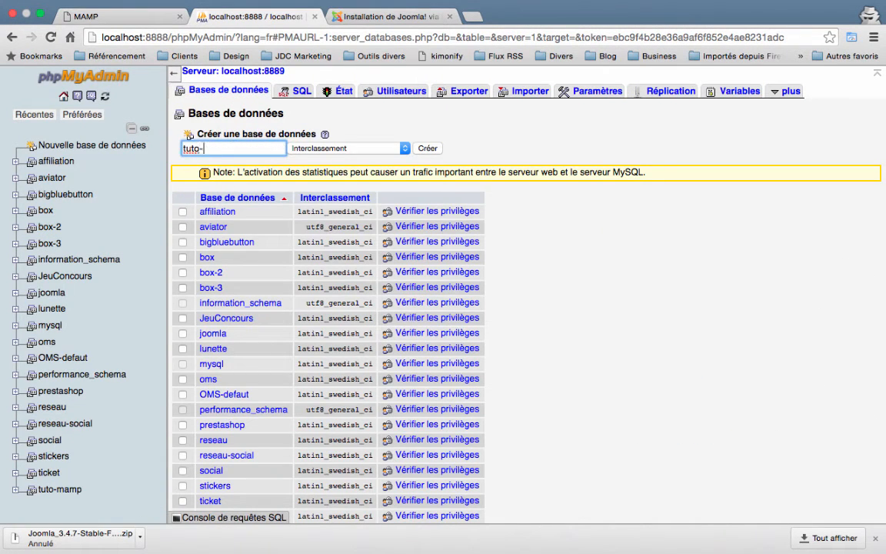
text(uto-joomla)
key(Return)
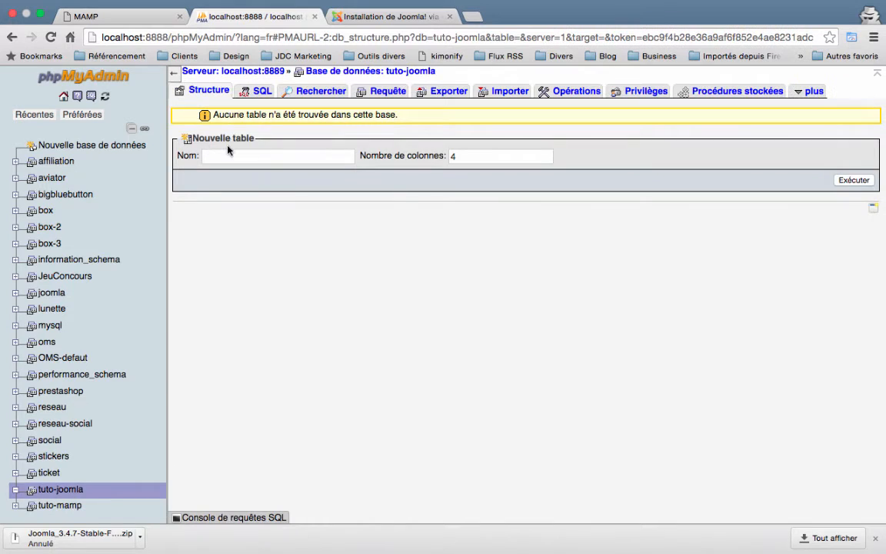
click(355, 18)
Enter database user root, its password, and database name tuto-joomla.
click(312, 283)
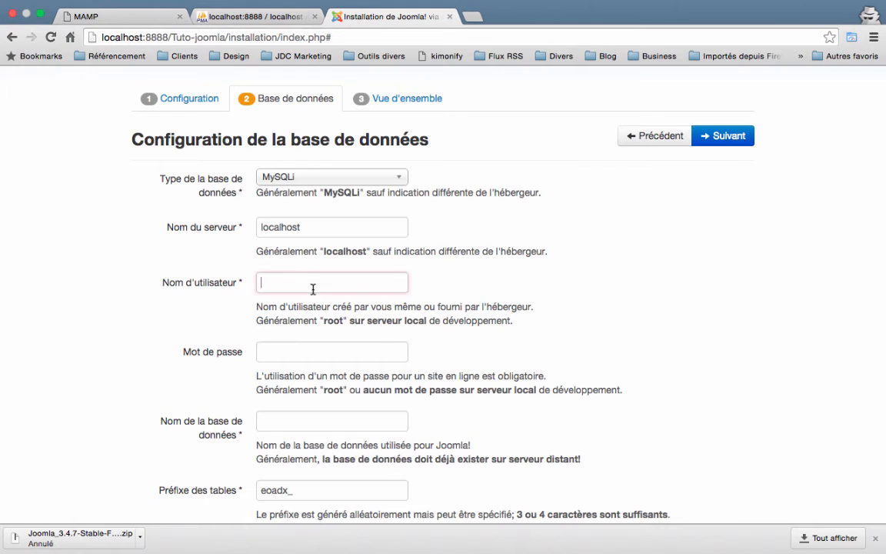
text(root)
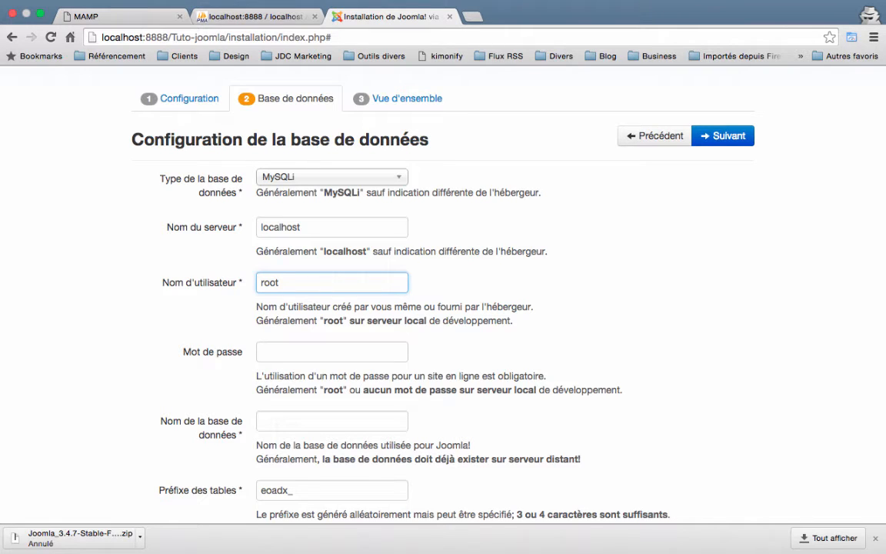
key(Tab)
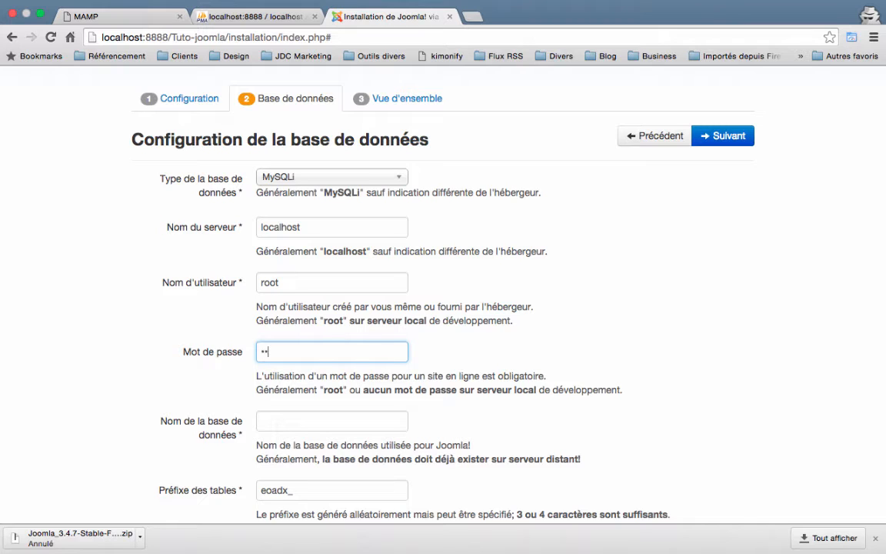
key(Tab)
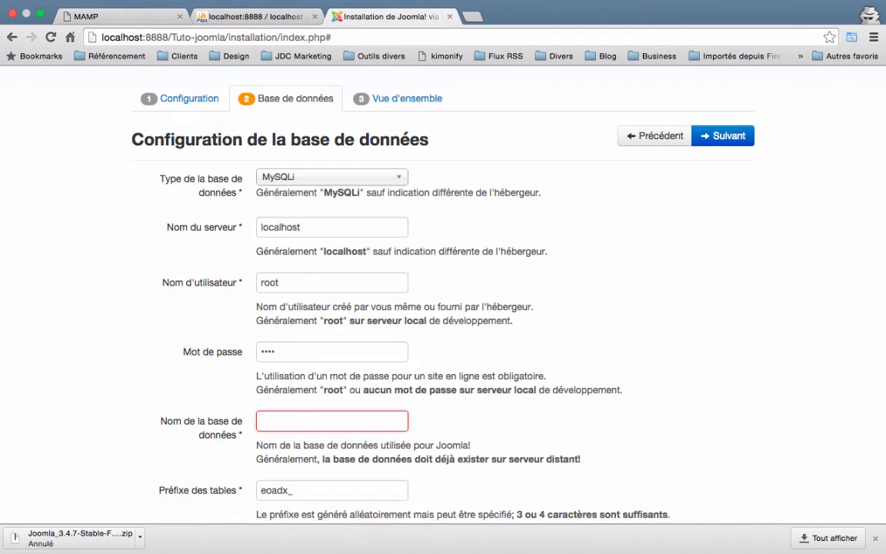
text(tuto)
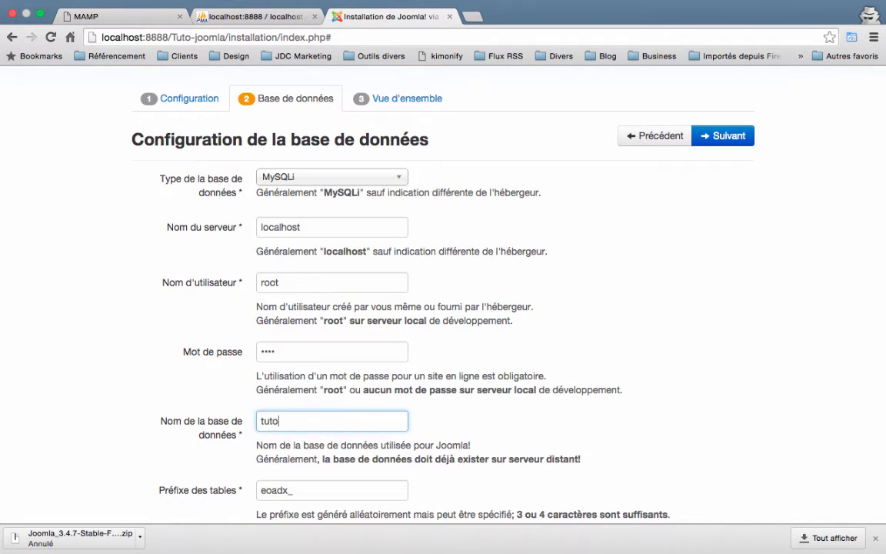
text(-joomla)
Replace the generated table prefix with tuto_.
scroll(306, 292, down, 3)
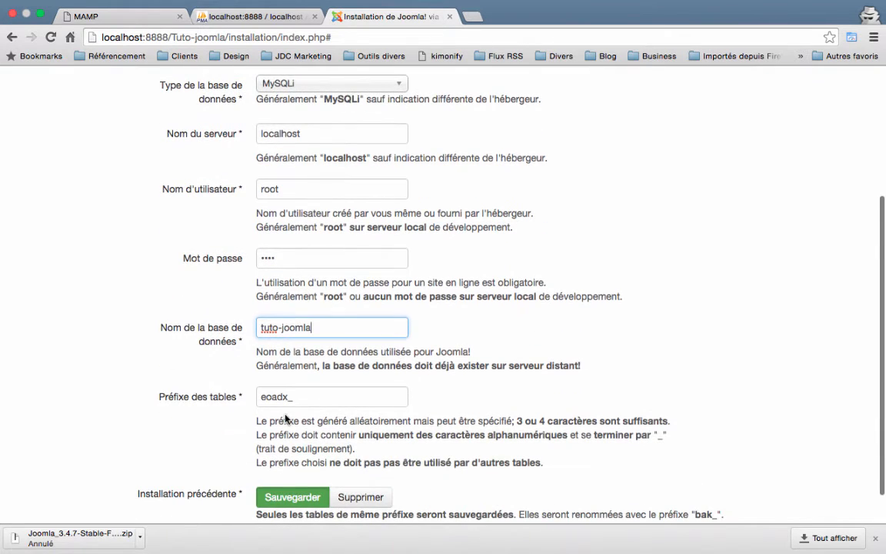
click(218, 399)
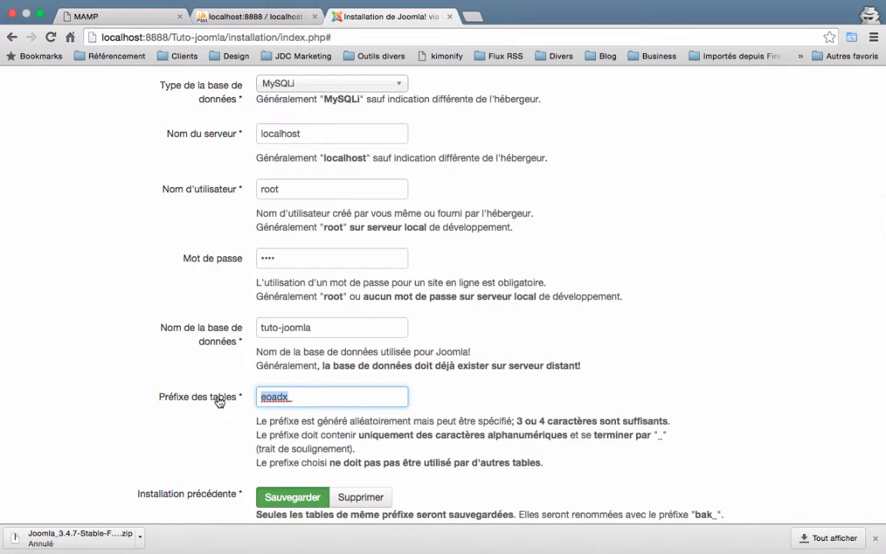
text(tuto_)
scroll(108, 403, down, 1)
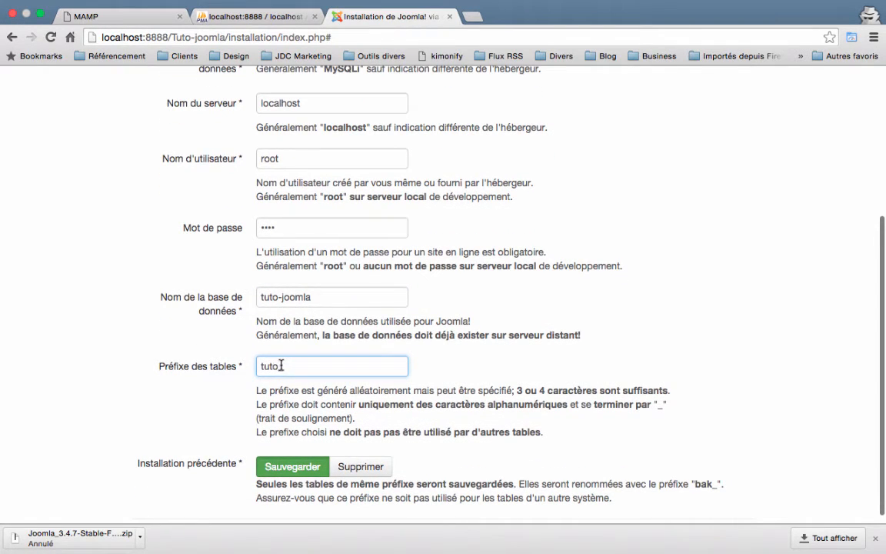
drag(279, 367, 286, 367)
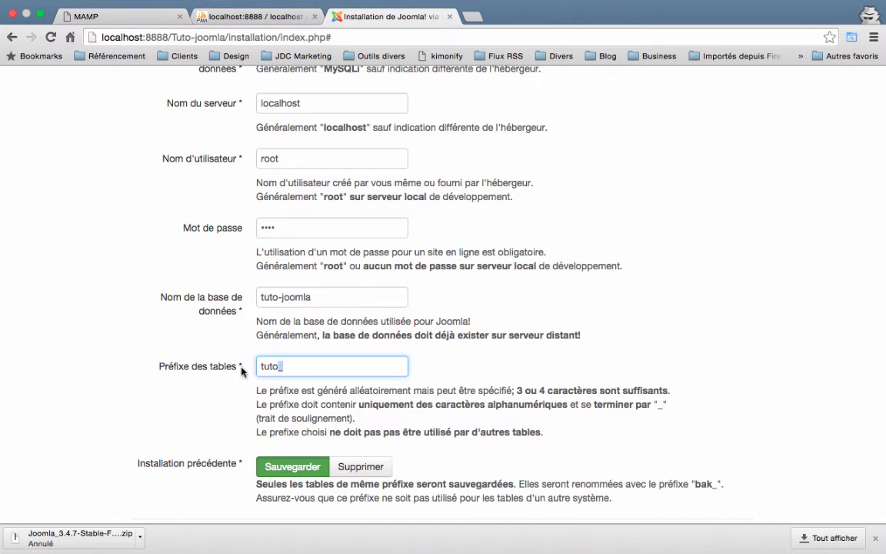
scroll(180, 388, up, 5)
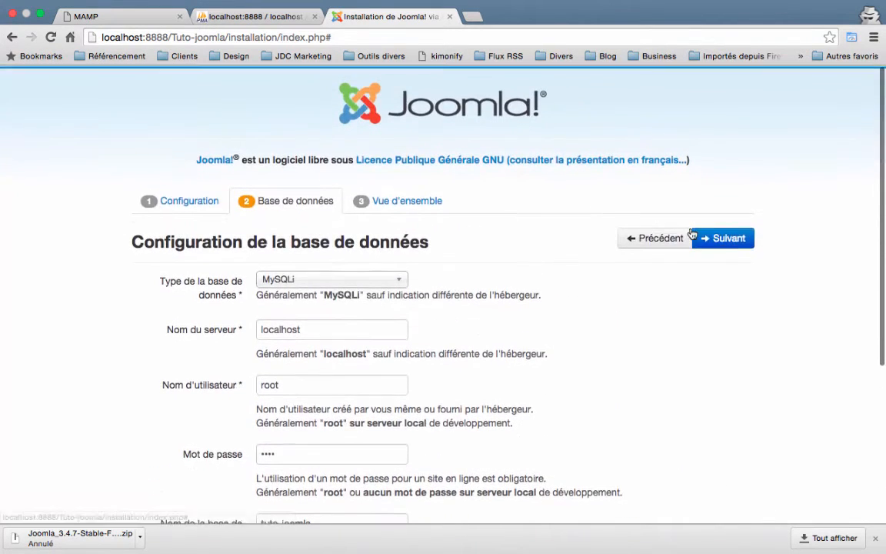
On the overview page, pick blog sample data, review the pre-installation checks, and launch the installation.
click(704, 237)
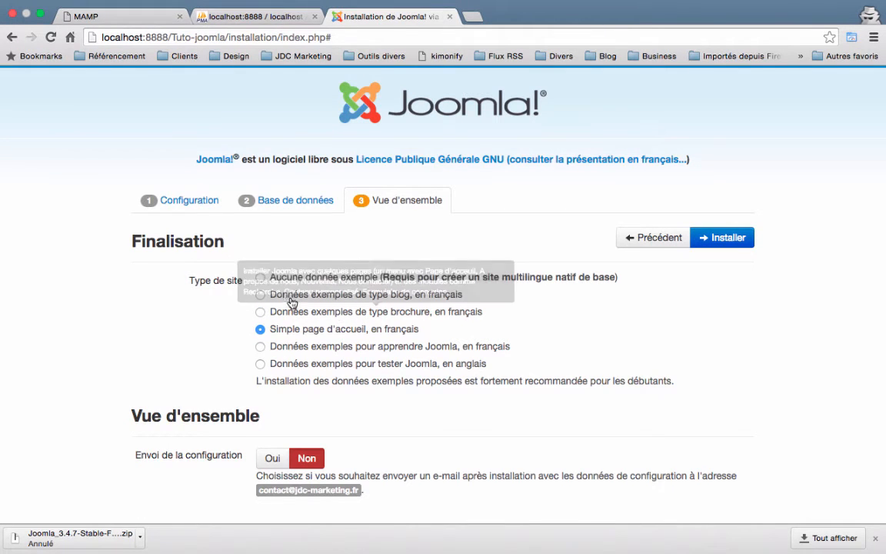
click(262, 295)
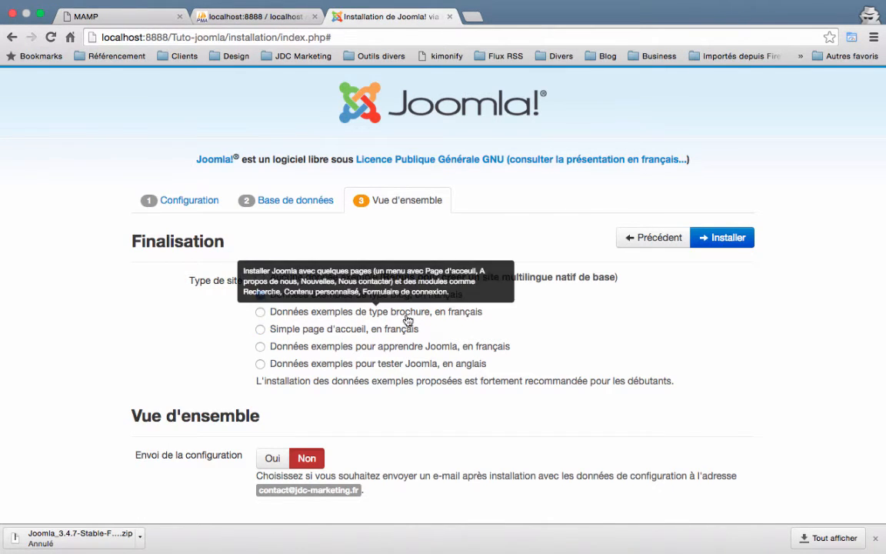
scroll(408, 320, down, 5)
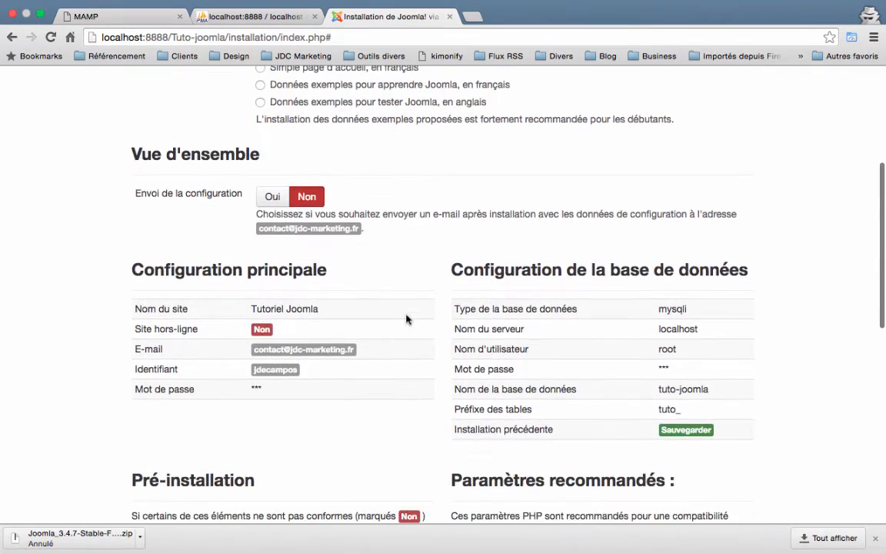
scroll(538, 384, down, 4)
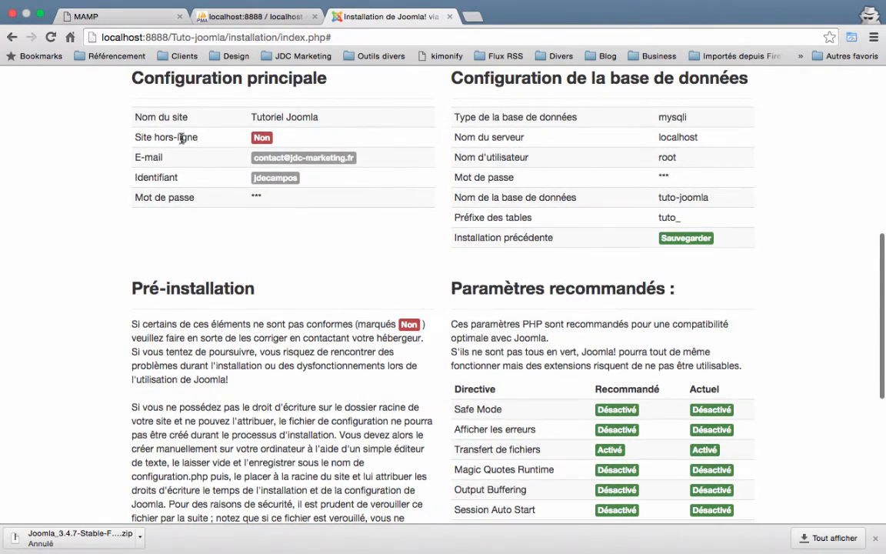
scroll(577, 324, down, 3)
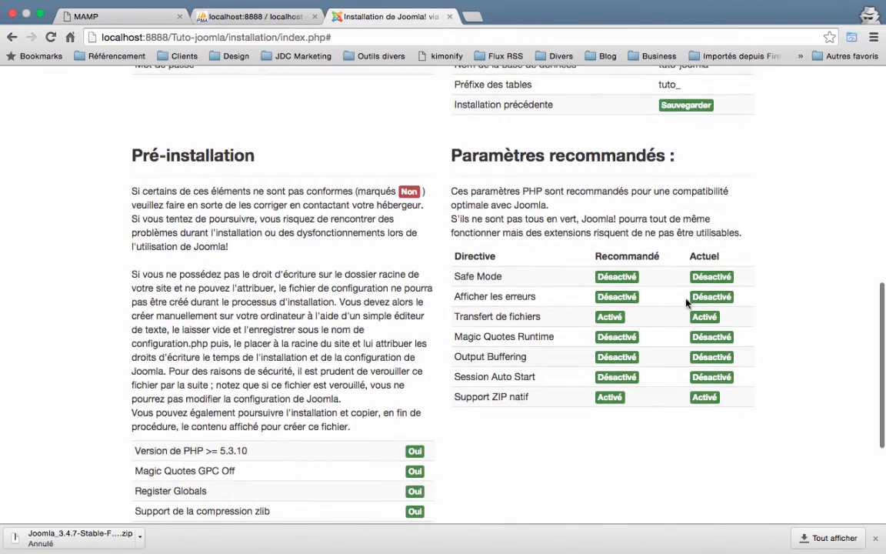
scroll(546, 447, down, 5)
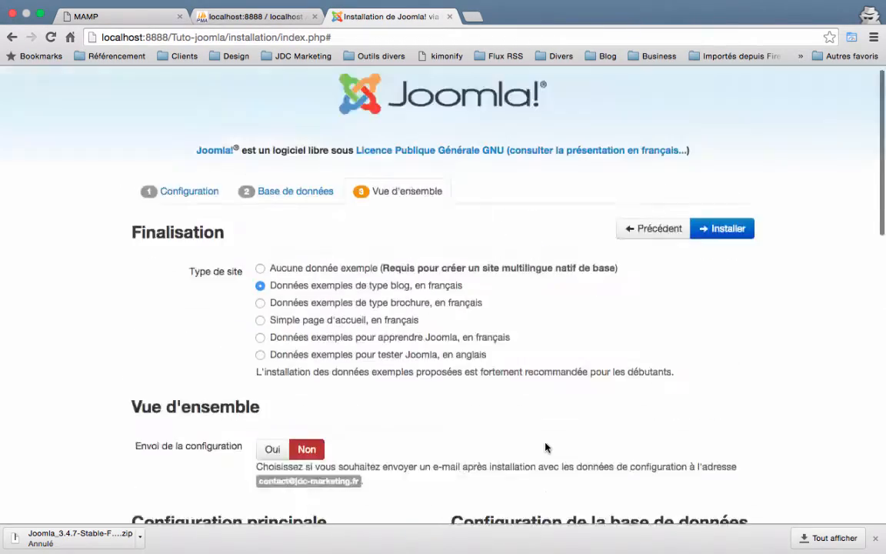
click(734, 239)
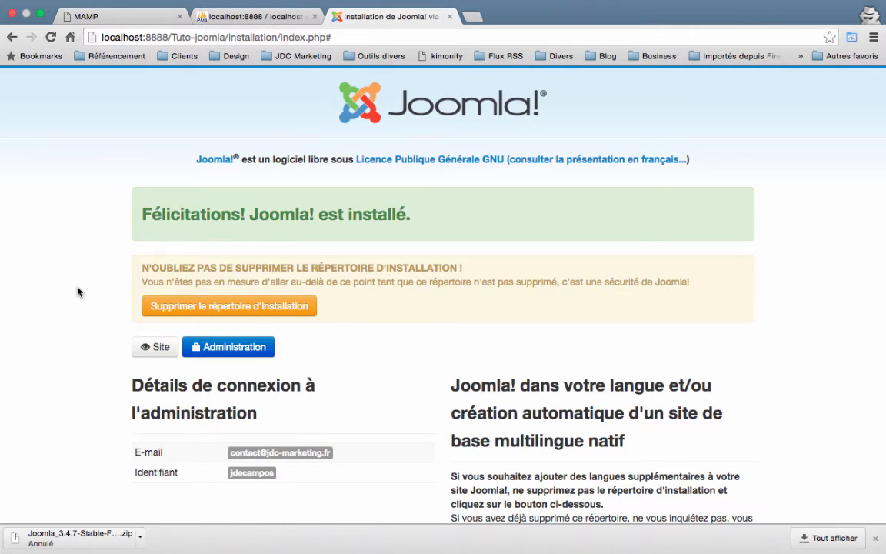
Delete the Joomla installation directory from the congratulations page.
scroll(77, 291, down, 3)
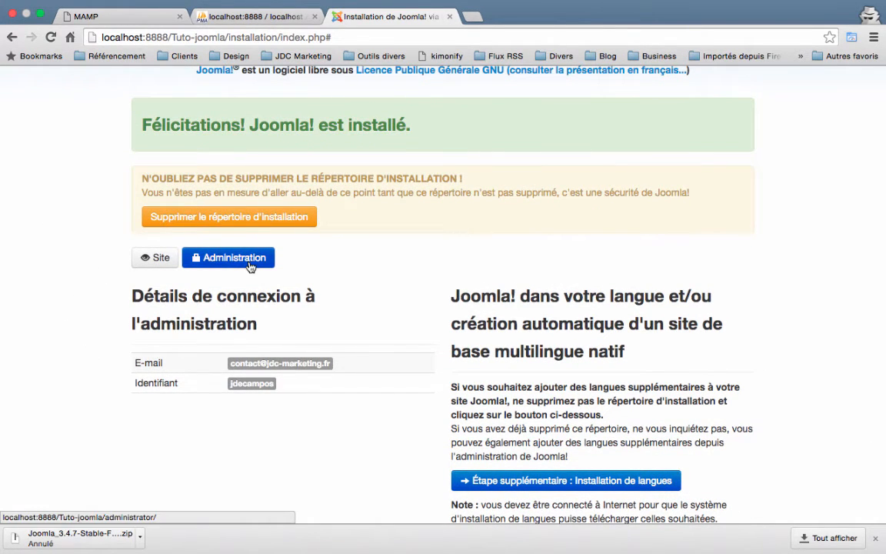
scroll(219, 259, up, 1)
click(224, 243)
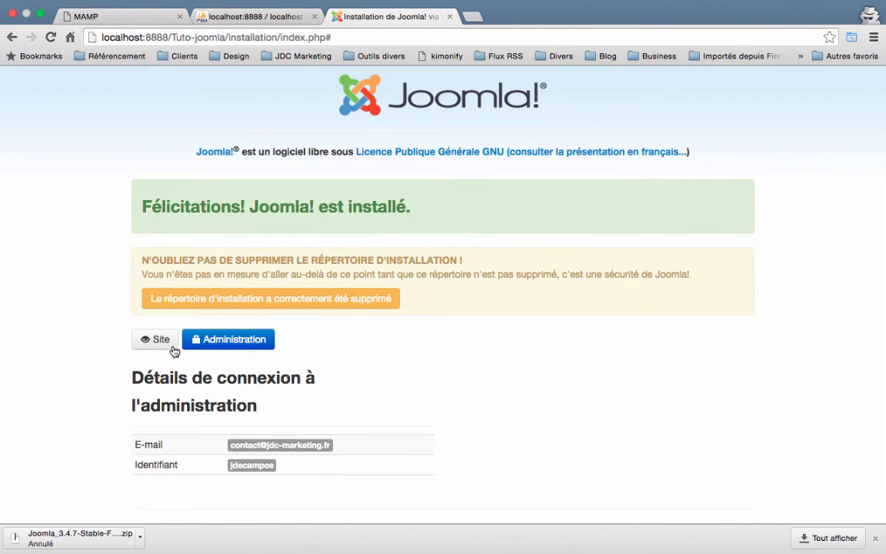
Open the new Tutoriel Joomla site at localhost:8888/Tuto-joomla/ and browse its blog articles.
click(153, 342)
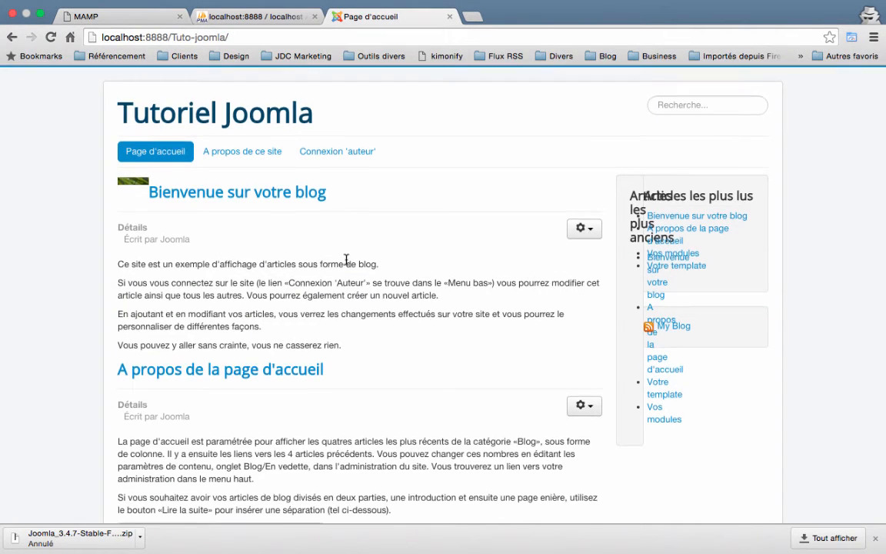
scroll(346, 257, down, 5)
scroll(347, 257, up, 5)
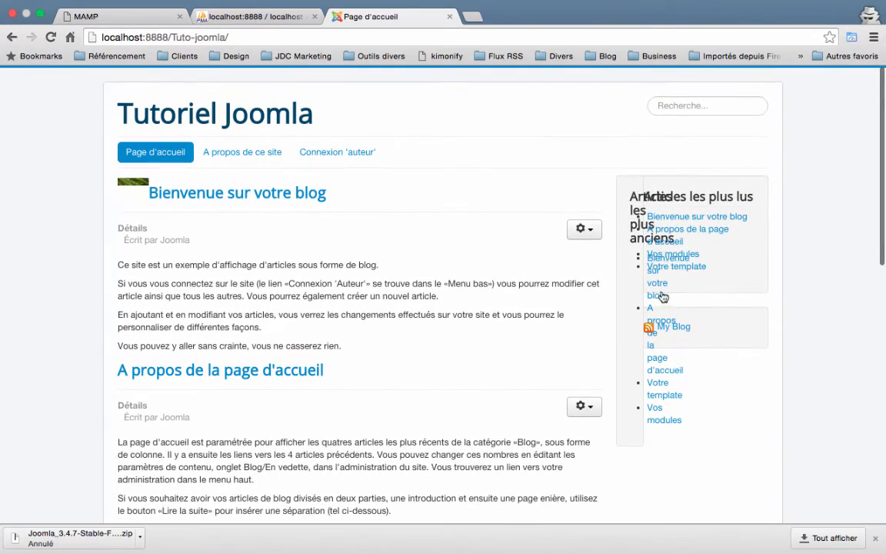
scroll(648, 298, down, 3)
scroll(650, 299, up, 3)
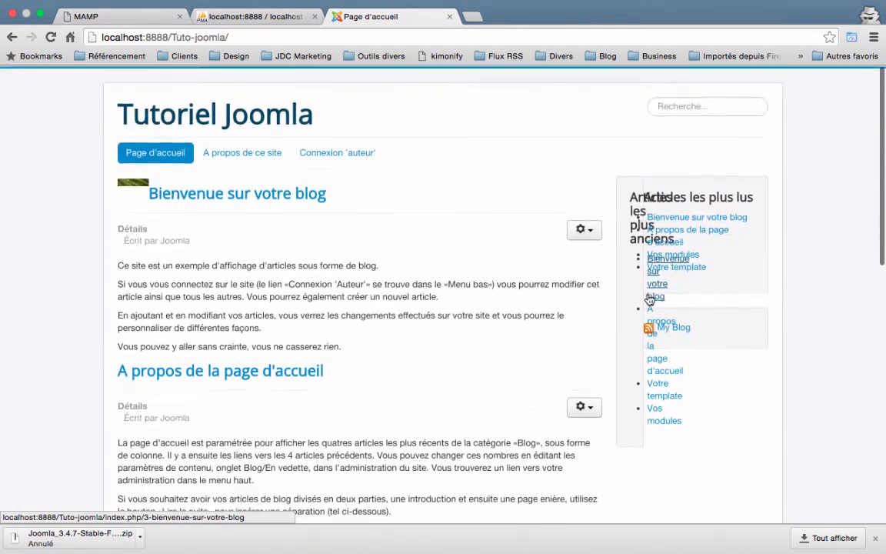
scroll(542, 311, down, 10)
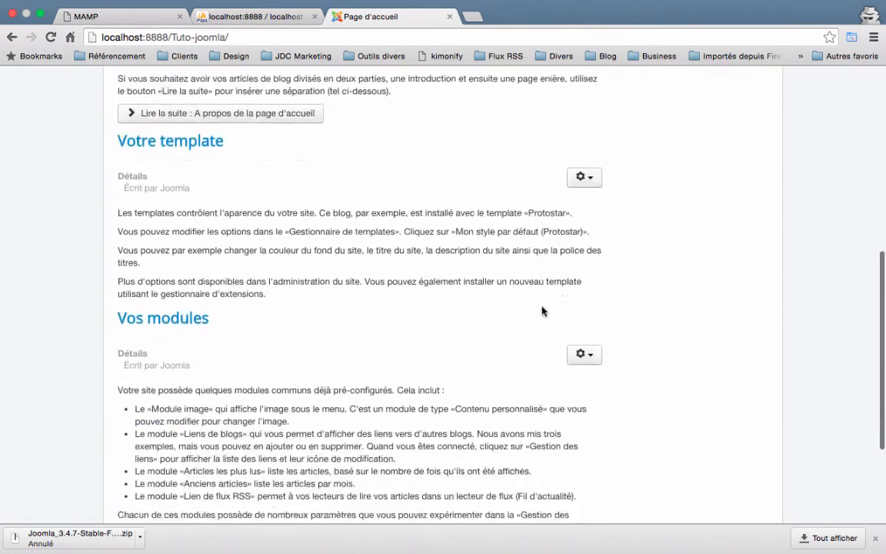
scroll(542, 310, down, 4)
scroll(542, 311, up, 14)
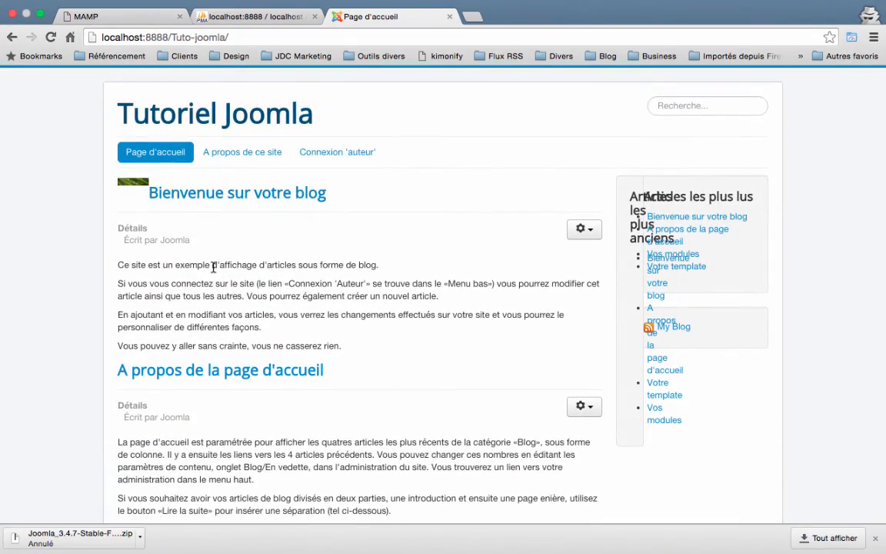
scroll(213, 266, down, 12)
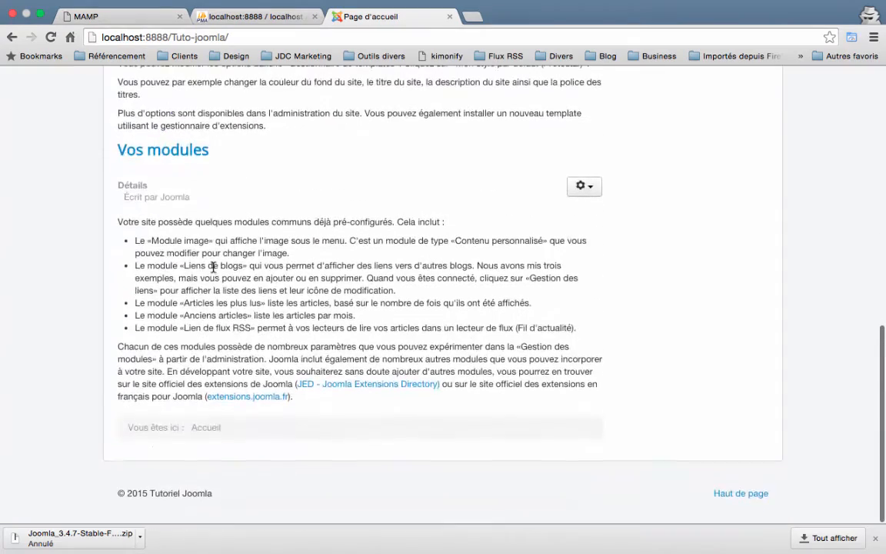
scroll(213, 266, up, 12)
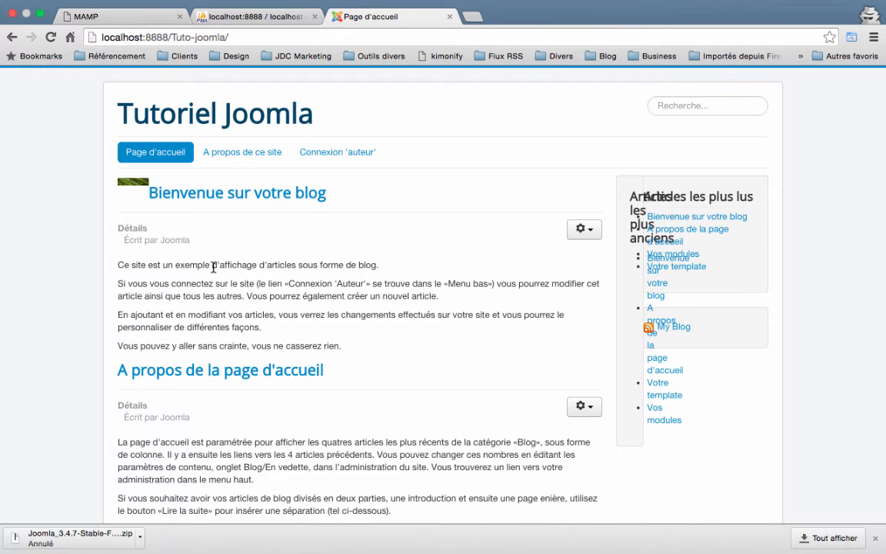
Close the old front-page and phpMyAdmin tabs and reopen Tuto-joomla from the MAMP server listing.
click(450, 16)
click(315, 16)
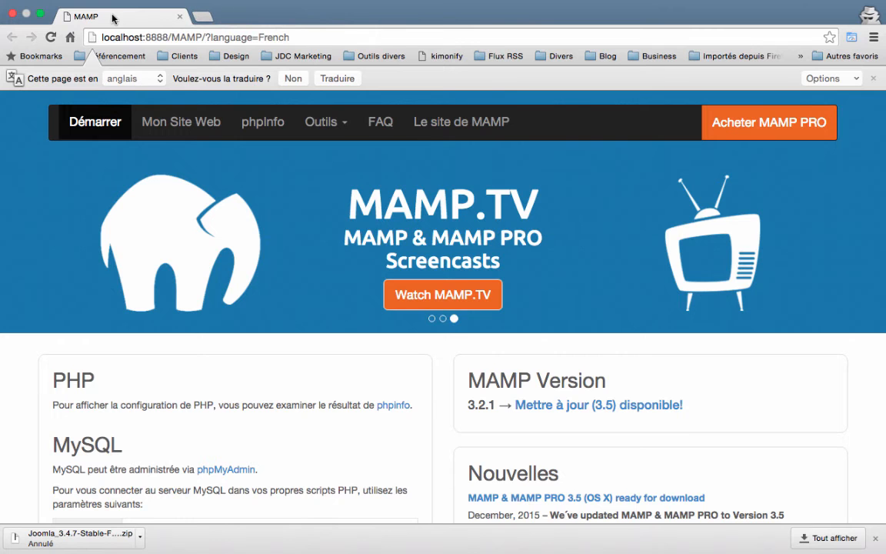
click(171, 119)
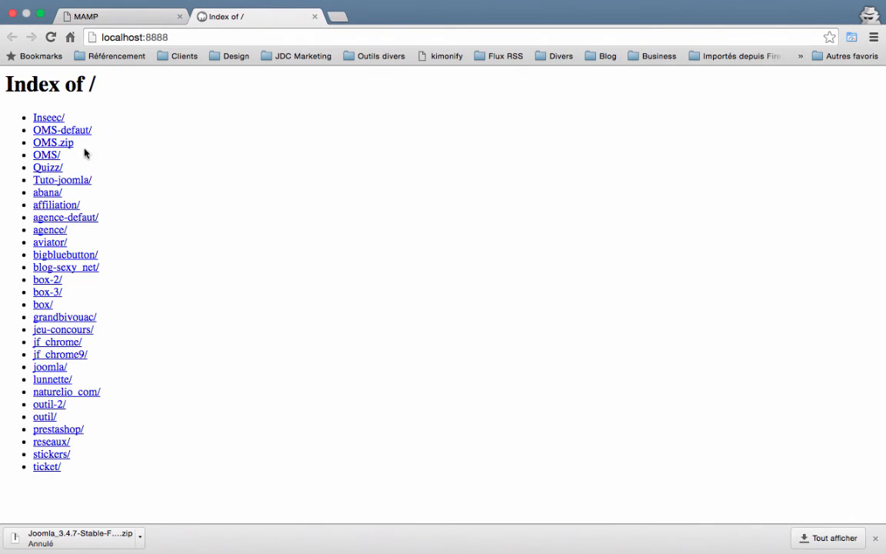
click(56, 206)
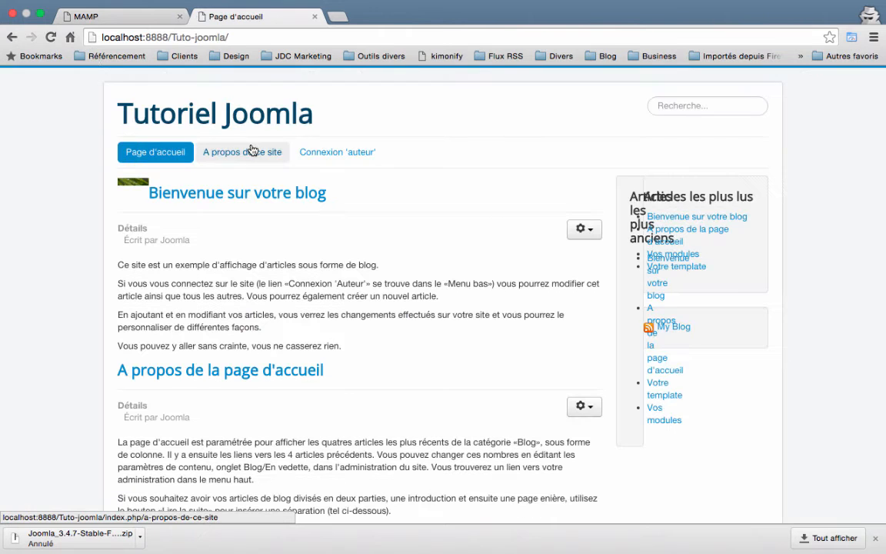
Go to the Connexion 'auteur' page, then change the URL path to 'administrator'.
click(258, 153)
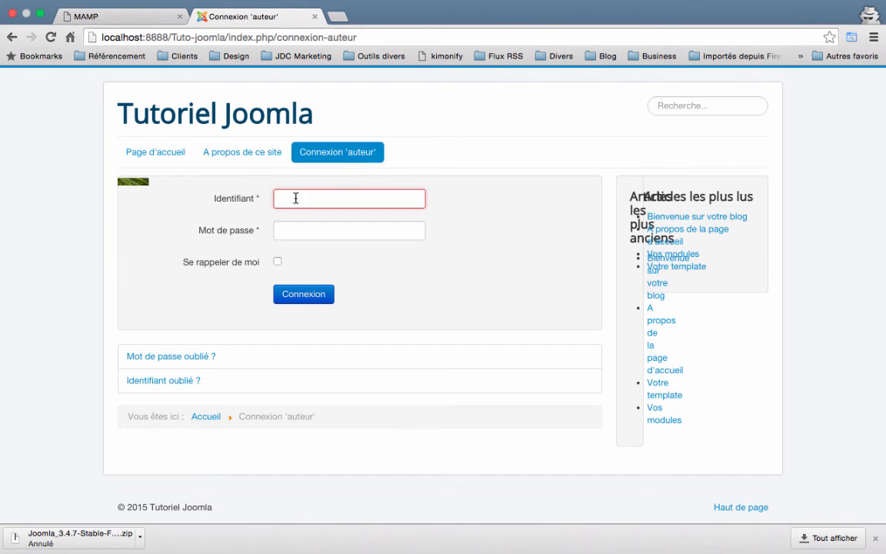
drag(229, 37, 462, 62)
text(a)
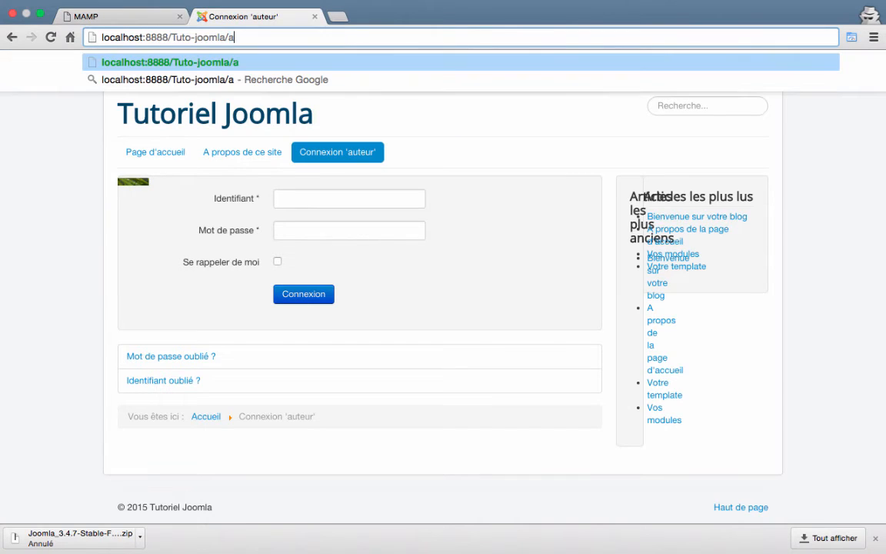
text(dminis)
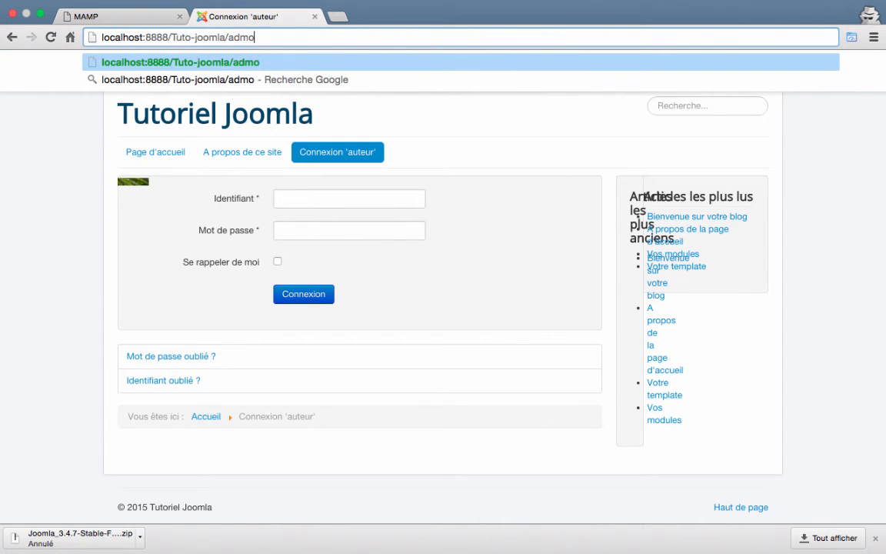
text(tr)
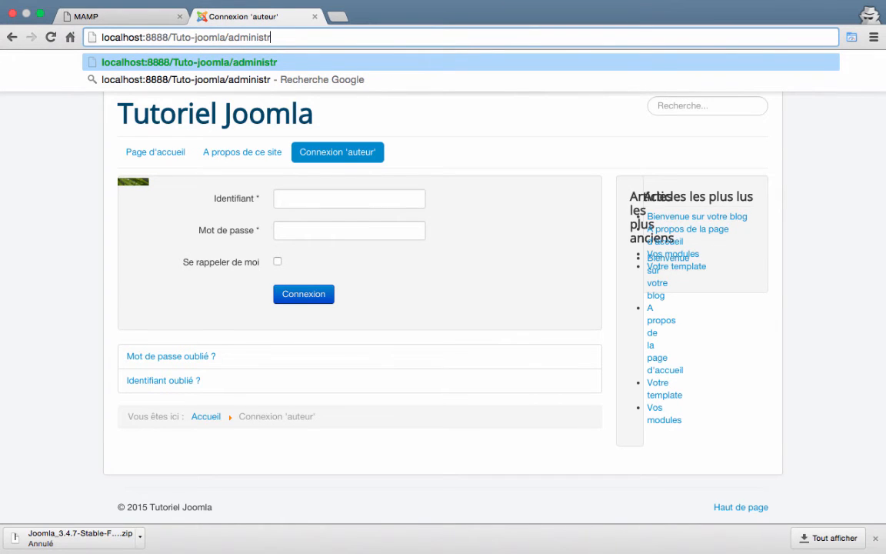
text(ator)
Load the administrator login page and sign in with the saved admin username and password.
key(Return)
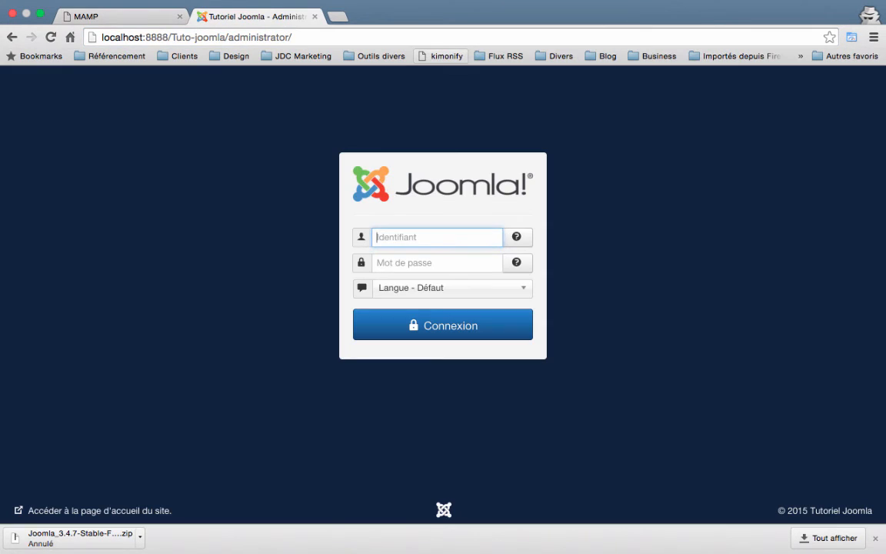
text(jd)
key(Down)
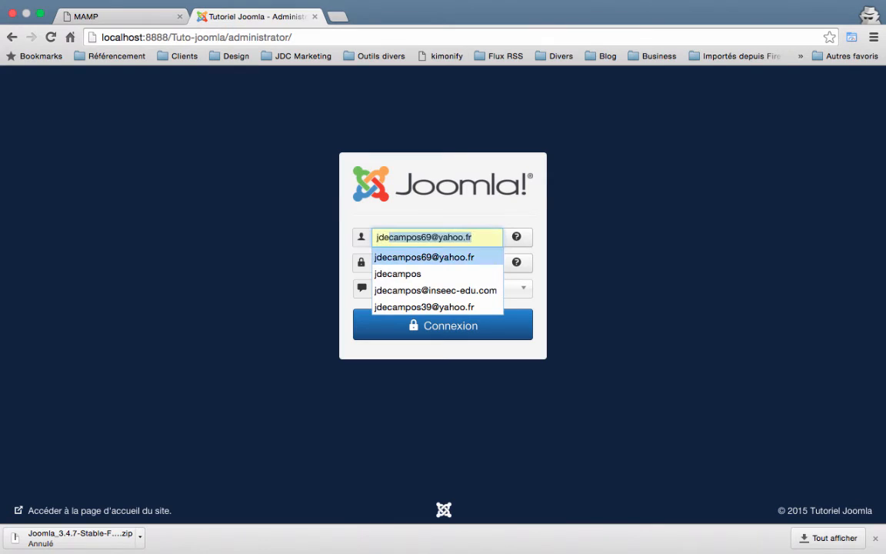
key(Down)
key(Tab)
text(•)
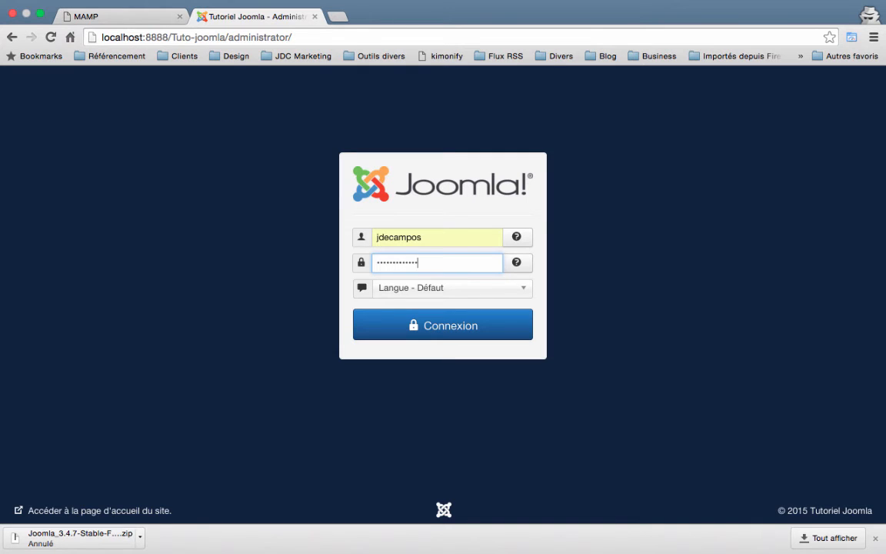
key(Return)
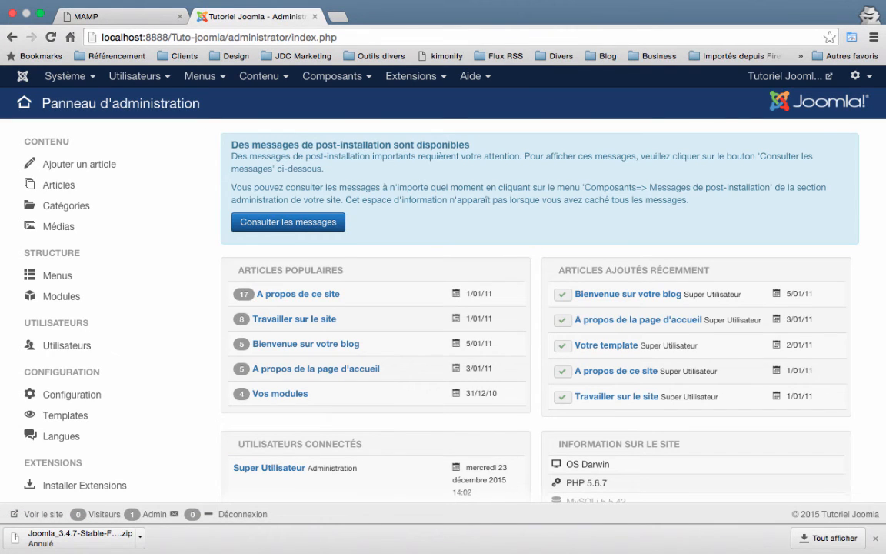
Open the public Tutoriel Joomla site in a new tab, then return to the admin dashboard's top menus.
click(765, 76)
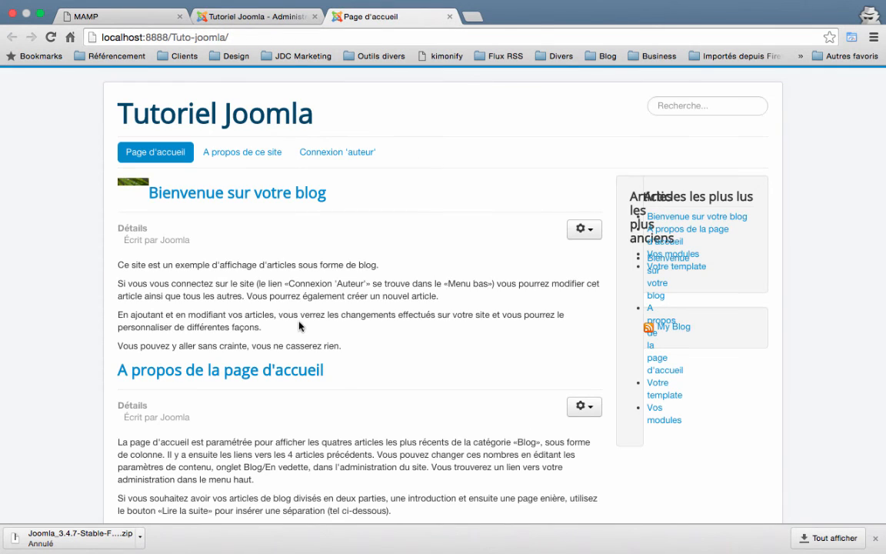
click(243, 16)
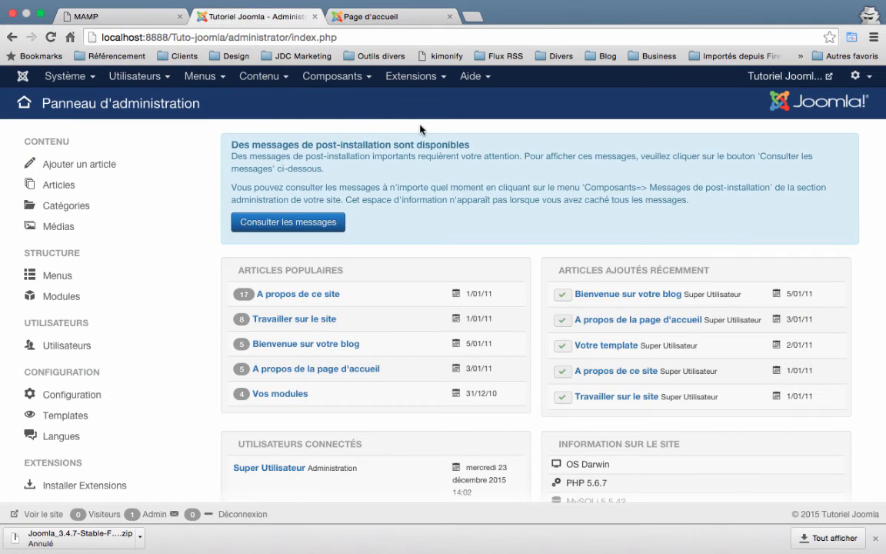
click(372, 17)
click(219, 17)
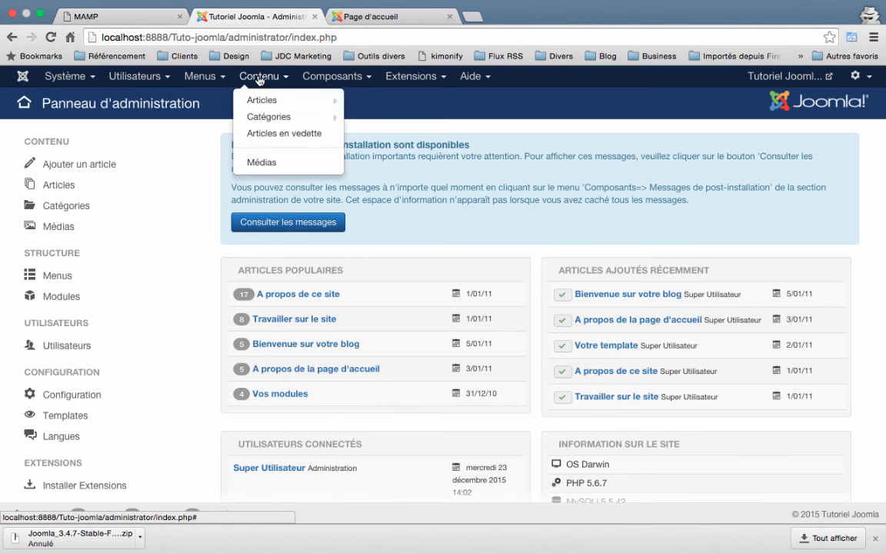
mouse_move(312, 80)
mouse_move(398, 83)
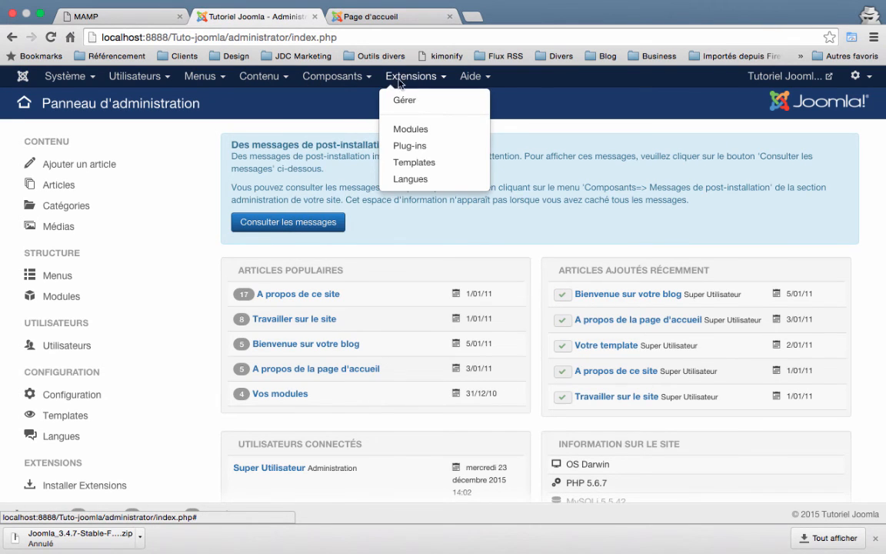
mouse_move(185, 82)
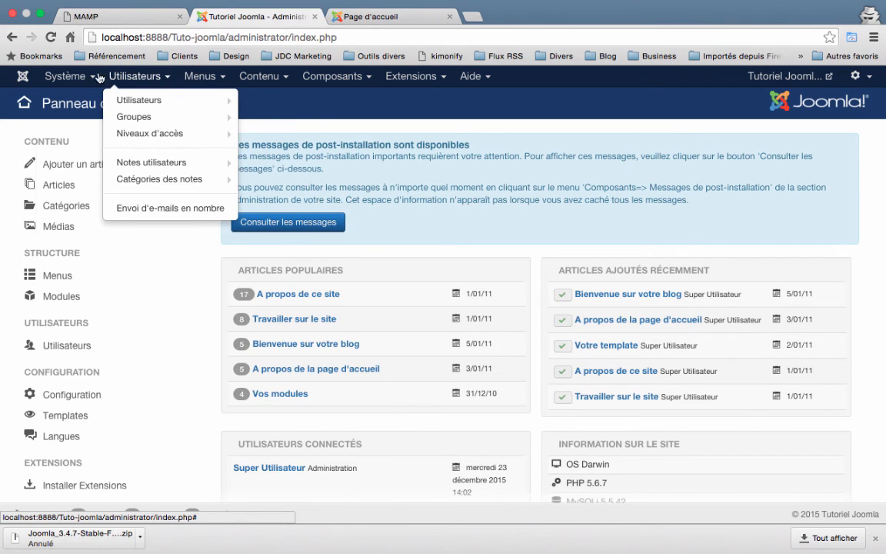
mouse_move(59, 74)
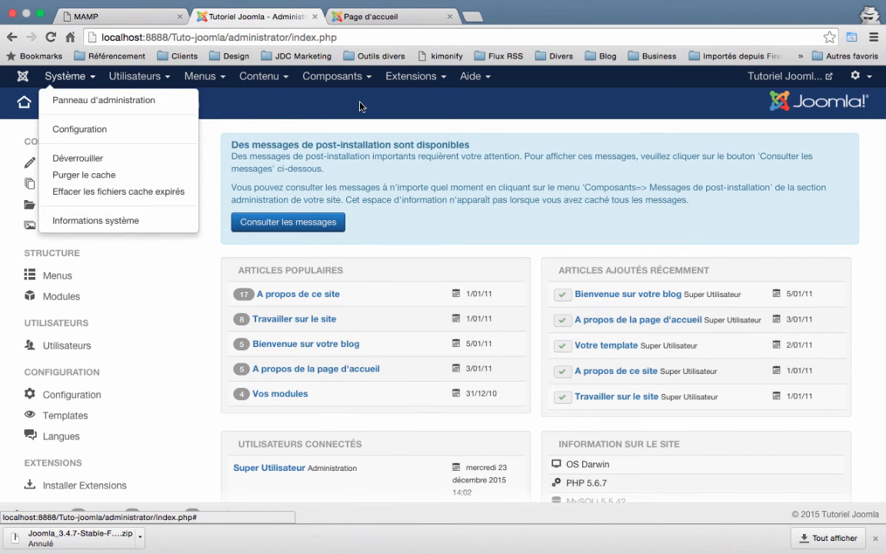